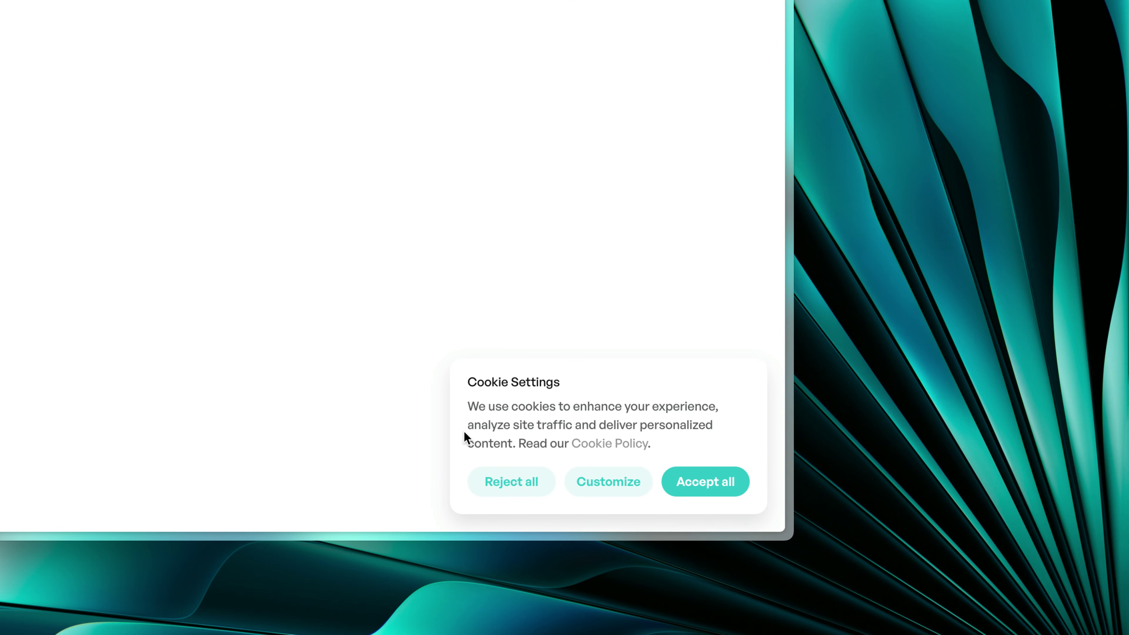
Customize the cookie banner to turn on Preferences (and Necessary), then save the preferences.
left_click(638, 495)
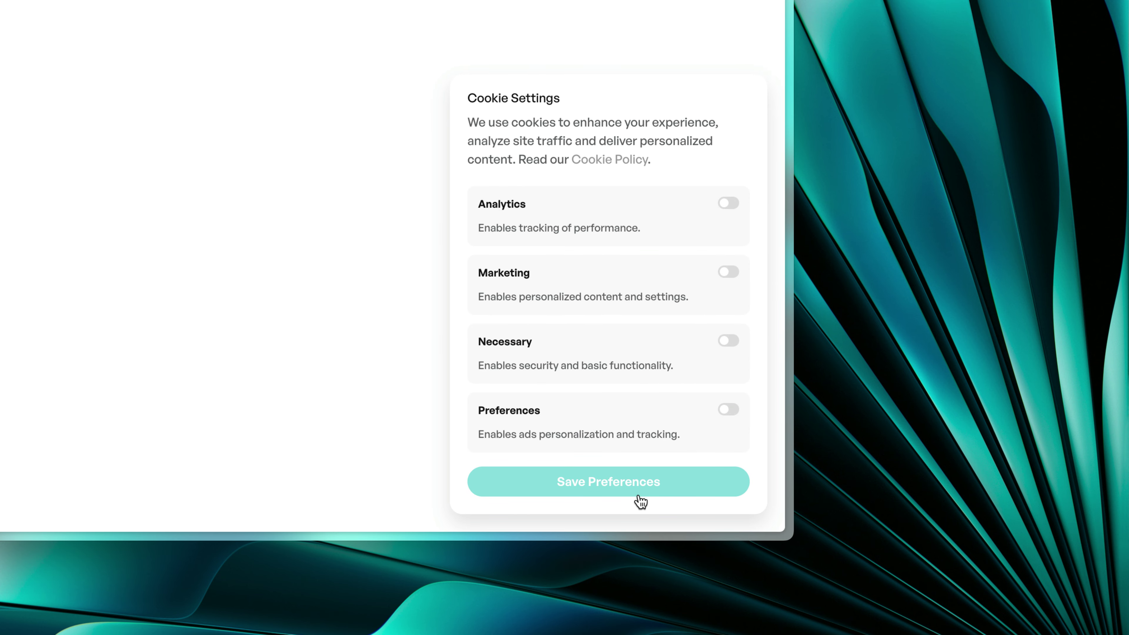
left_click(578, 421)
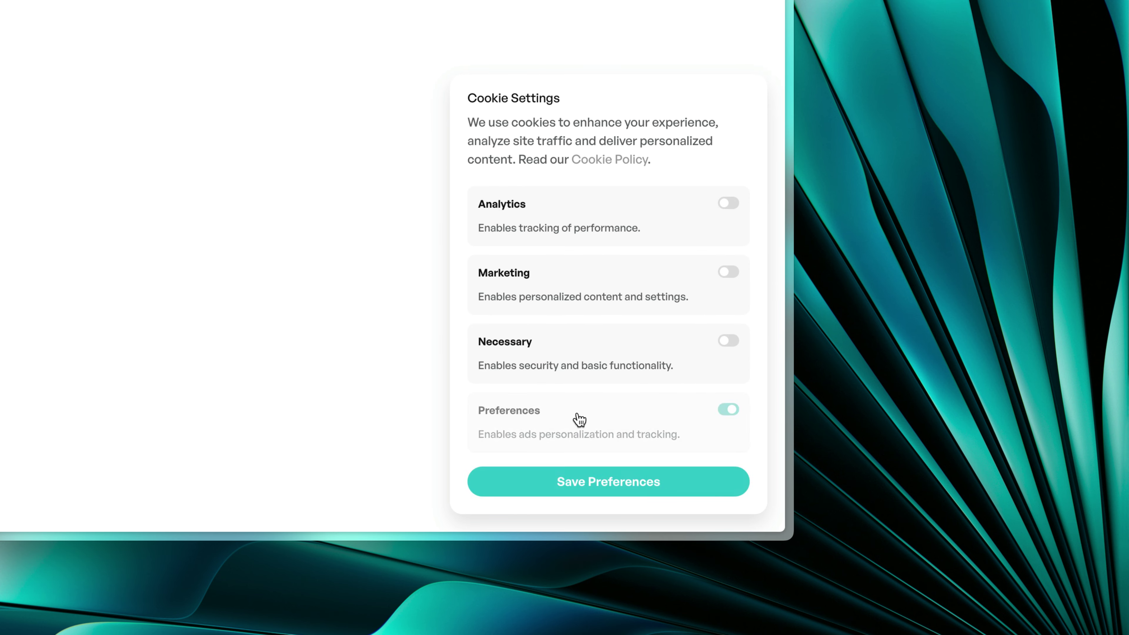
left_click(555, 353)
left_click(613, 479)
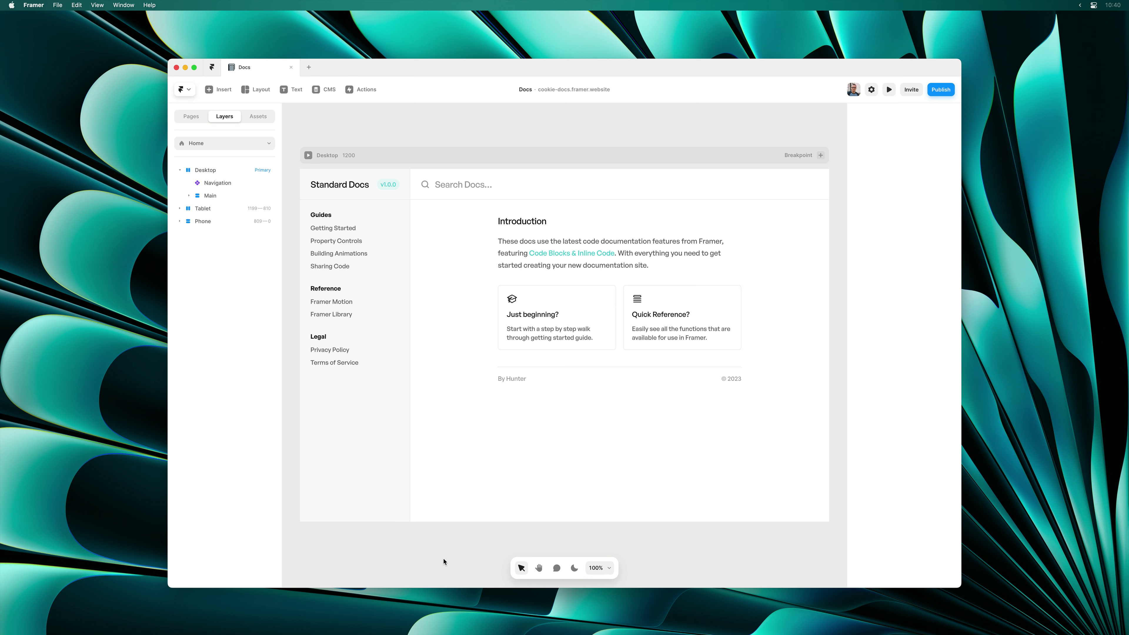
Open the Navigation component and drag a Cookie Banner from Insert > Interactive onto its canvas.
double_click(366, 440)
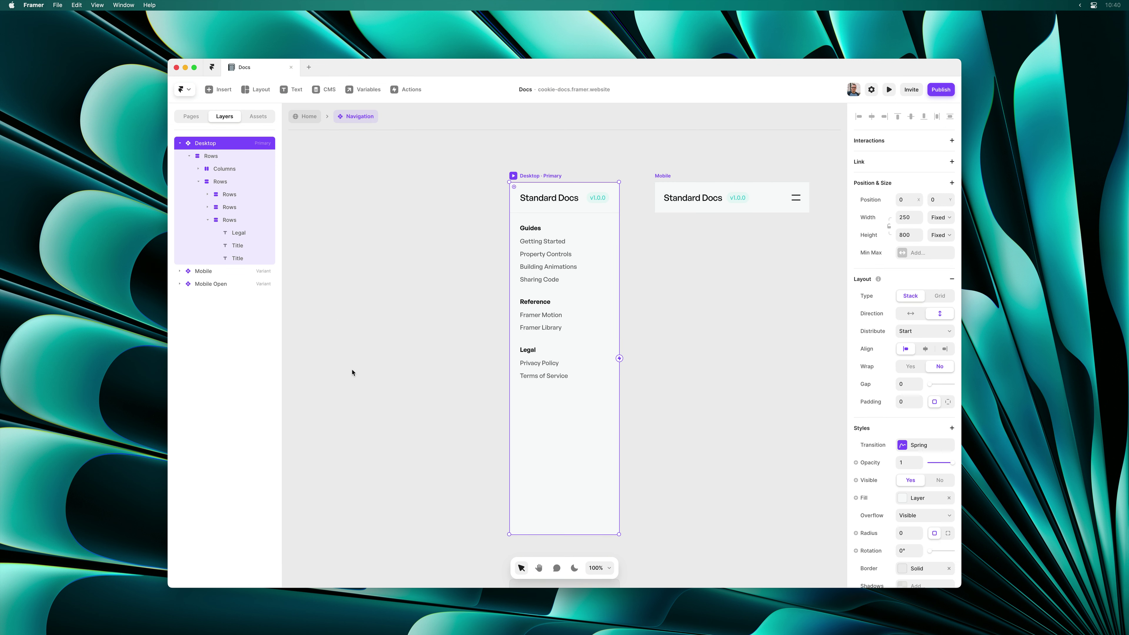
left_click(229, 95)
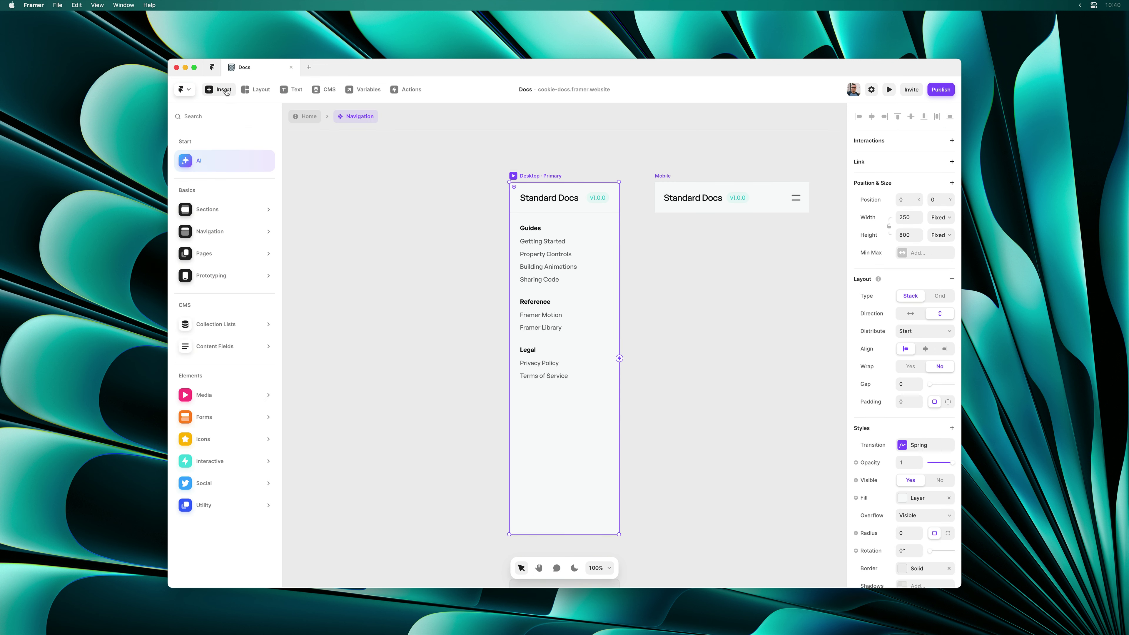
mouse_move(240, 461)
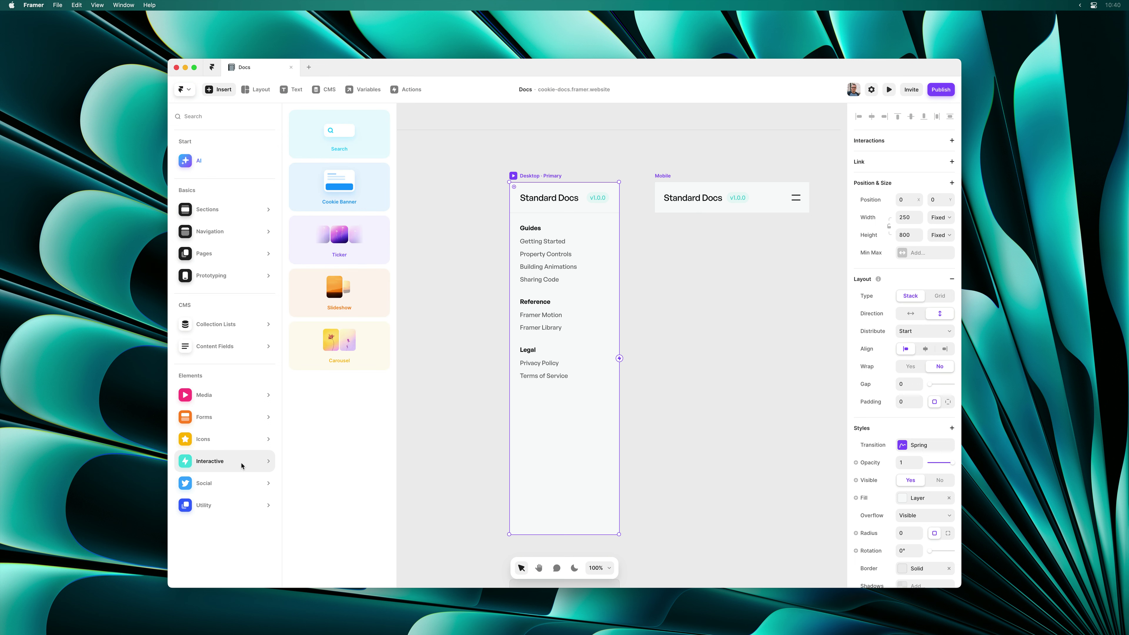
left_click_drag(373, 195, 413, 219)
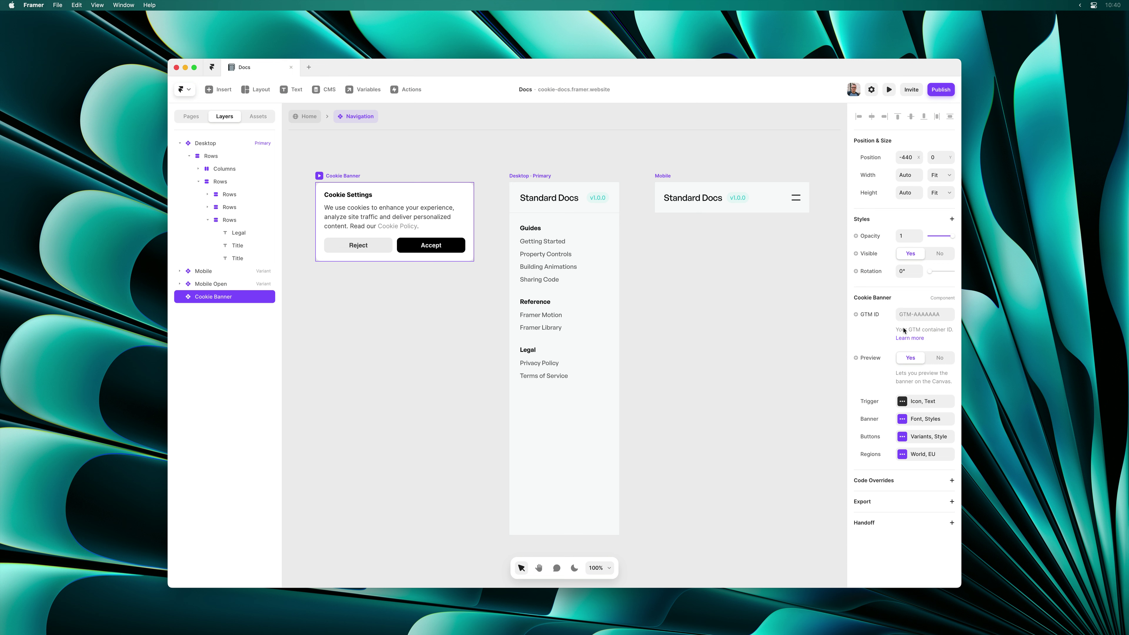
Set the Cookie Banner's Preview to No, try Yes again, then return it to No.
left_click(935, 358)
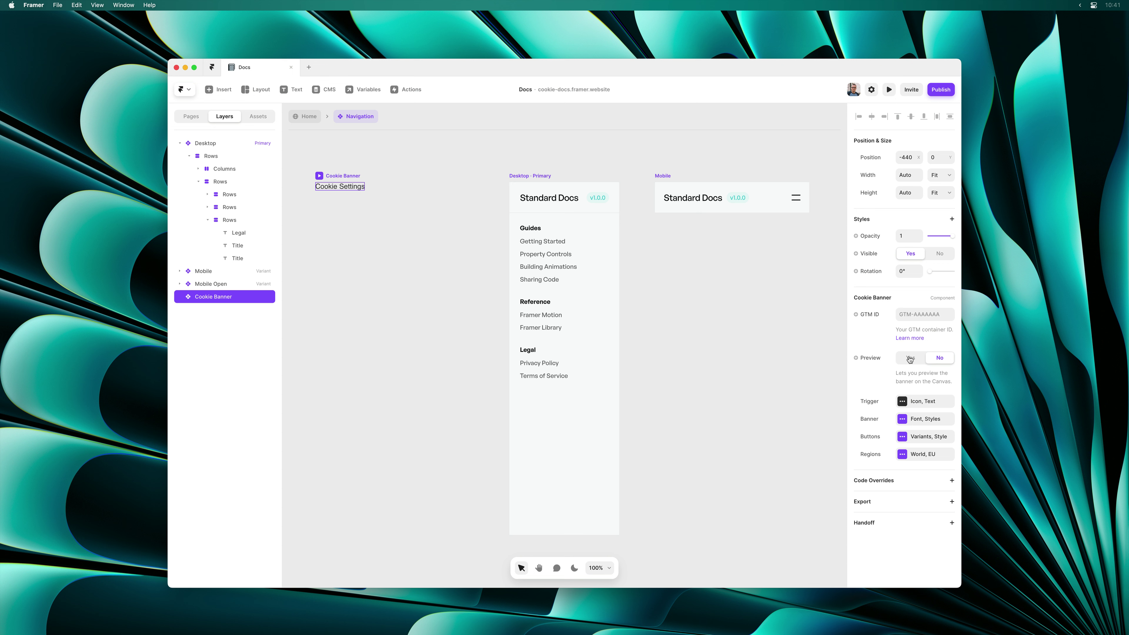
left_click(909, 358)
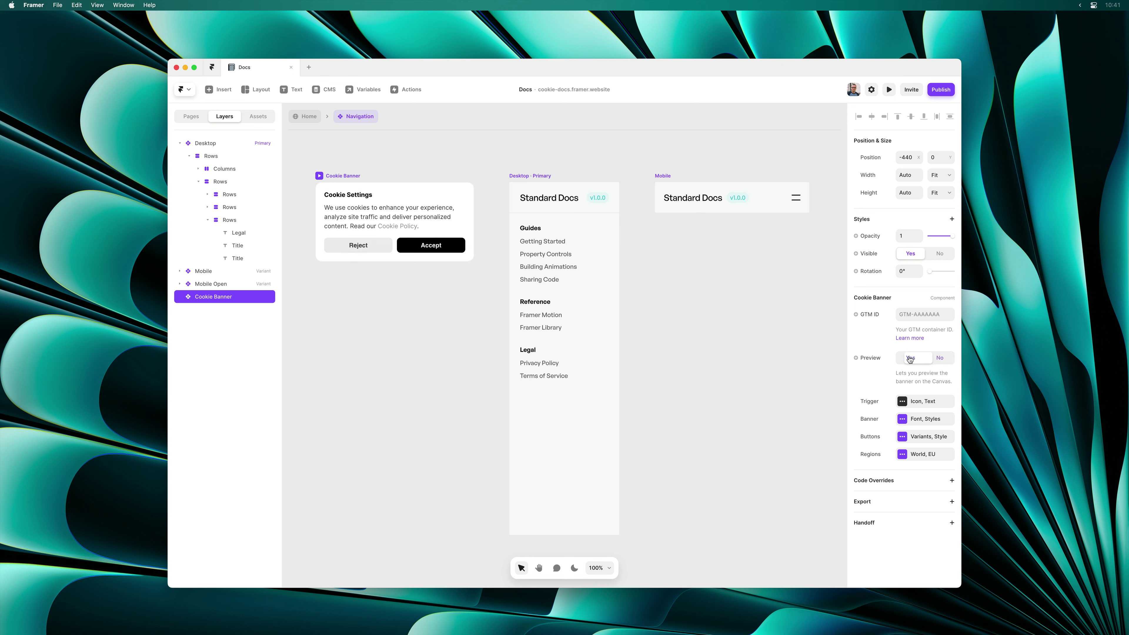
left_click(939, 358)
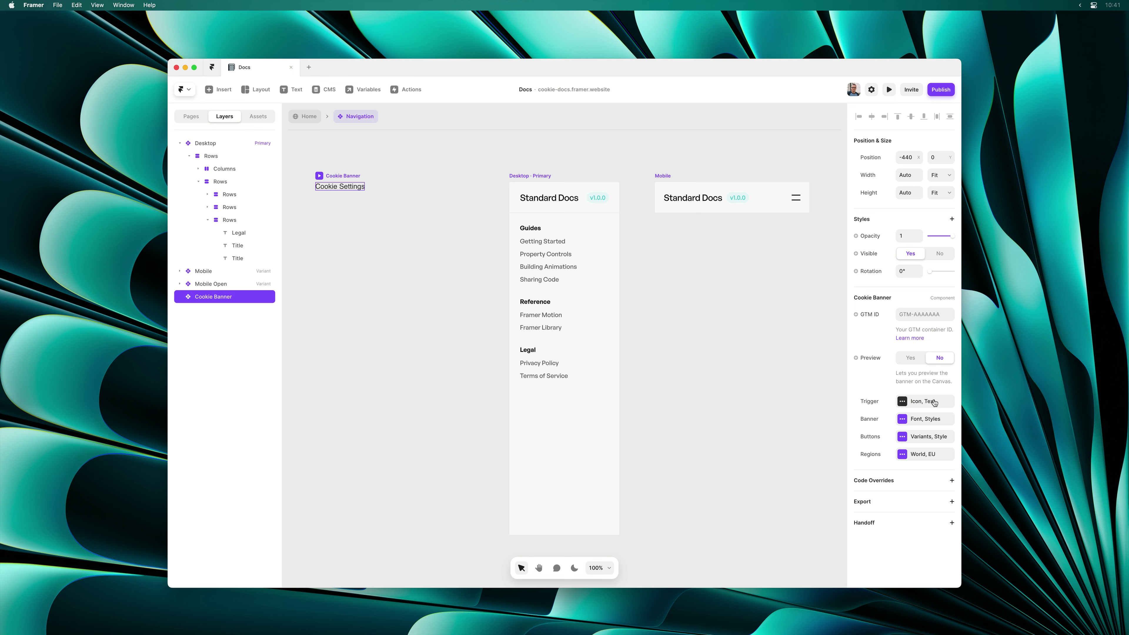
Set the Cookie Settings trigger font to General Sans with Medium weight.
left_click(934, 402)
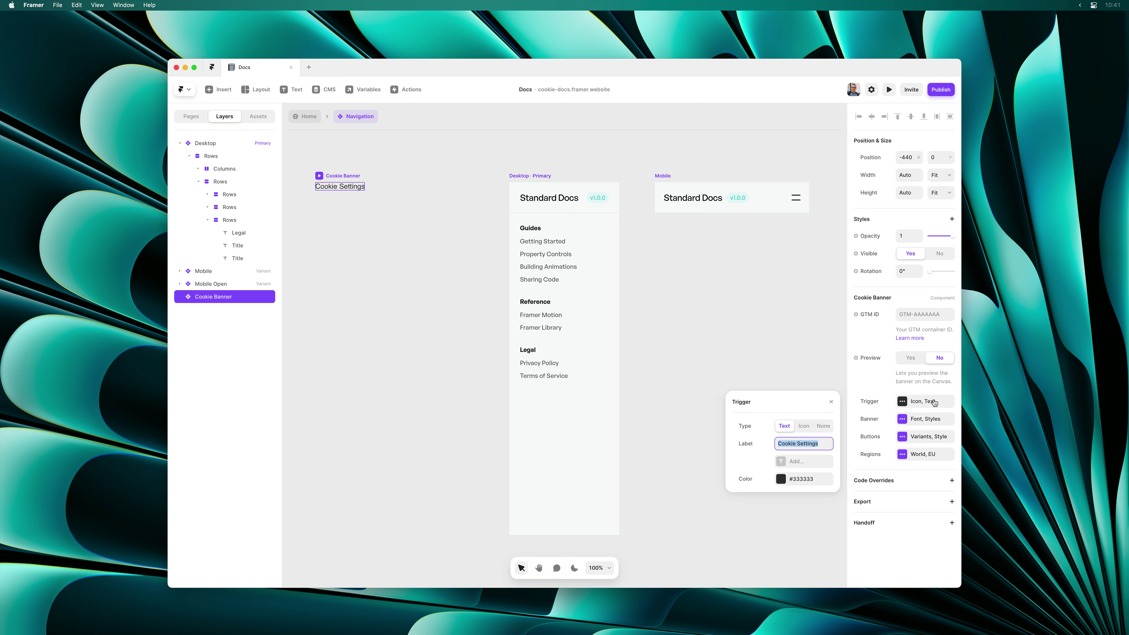
left_click(800, 458)
left_click(796, 453)
left_click(791, 432)
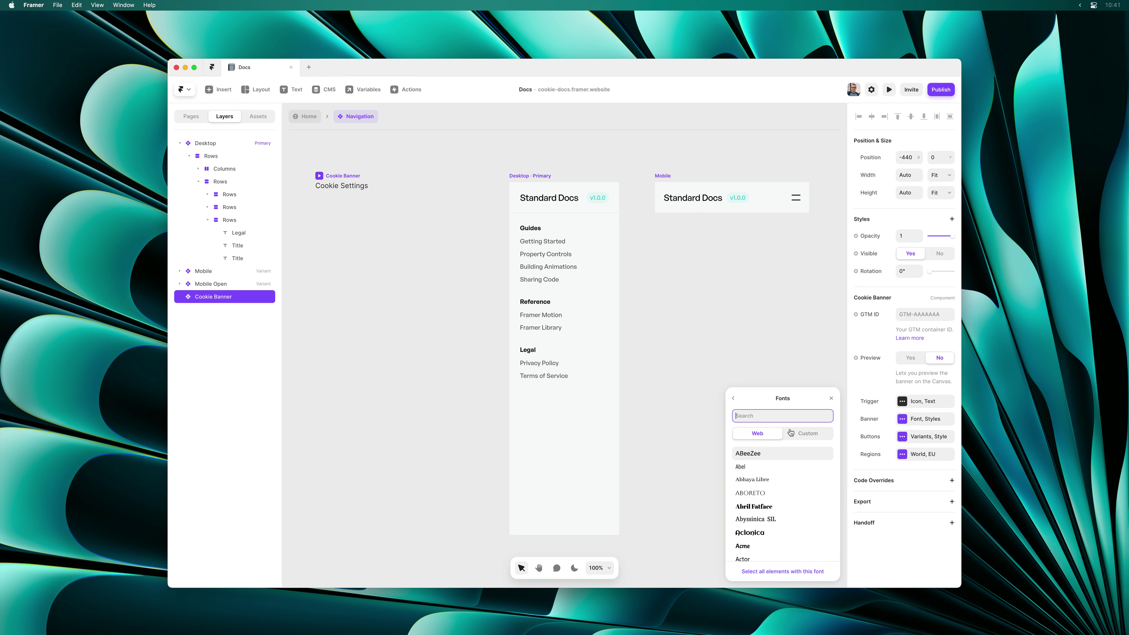
type("general")
key("Return")
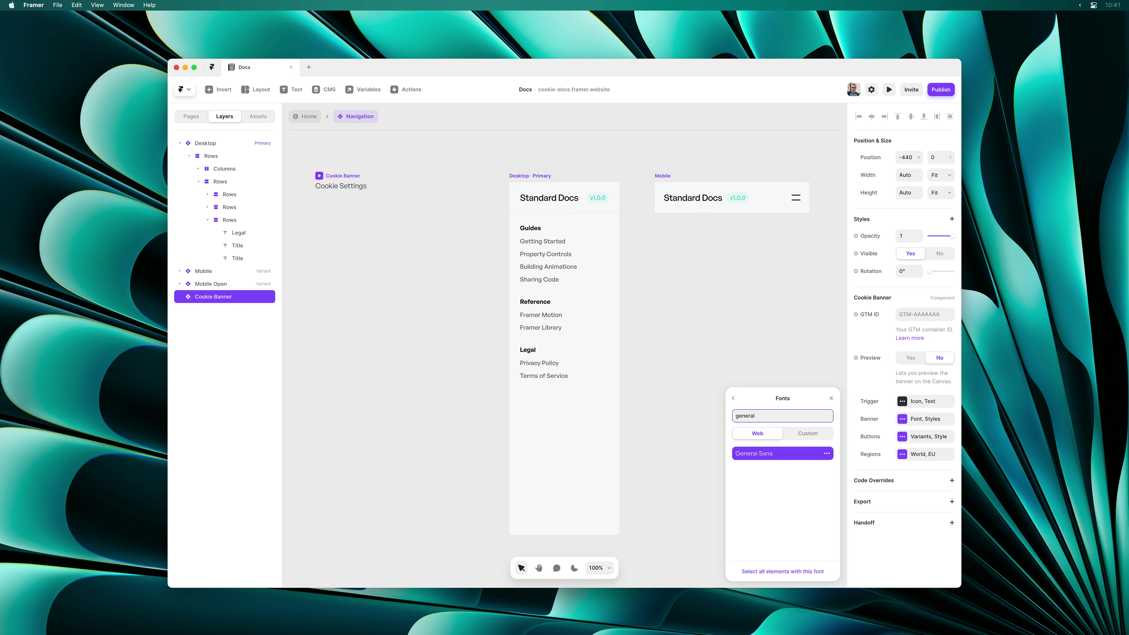
left_click(732, 397)
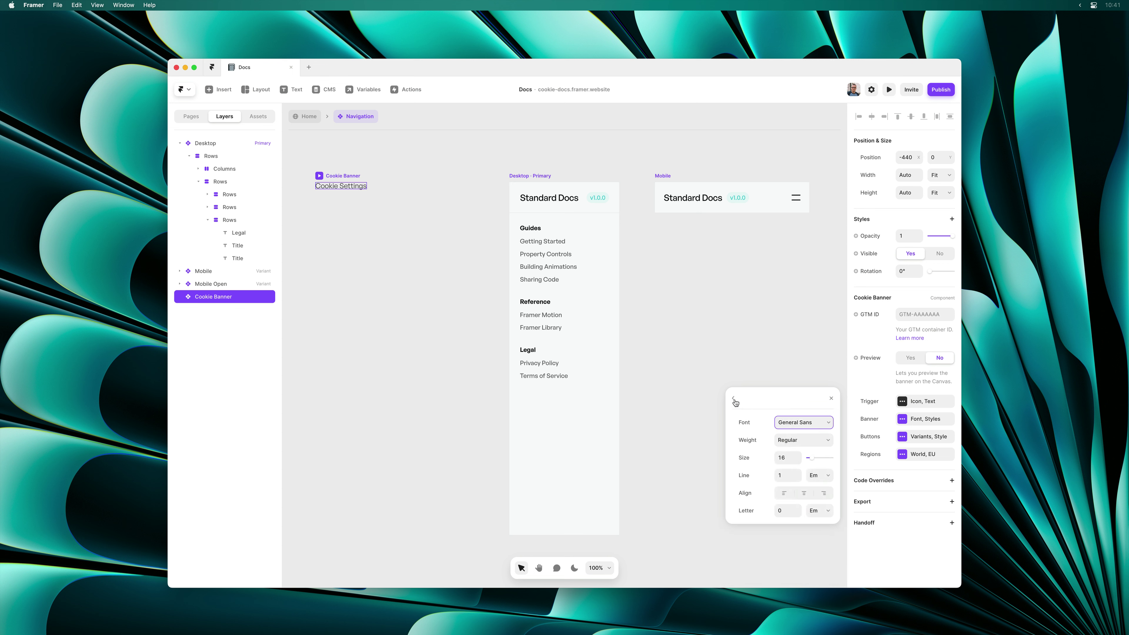
left_click(784, 440)
left_click(793, 458)
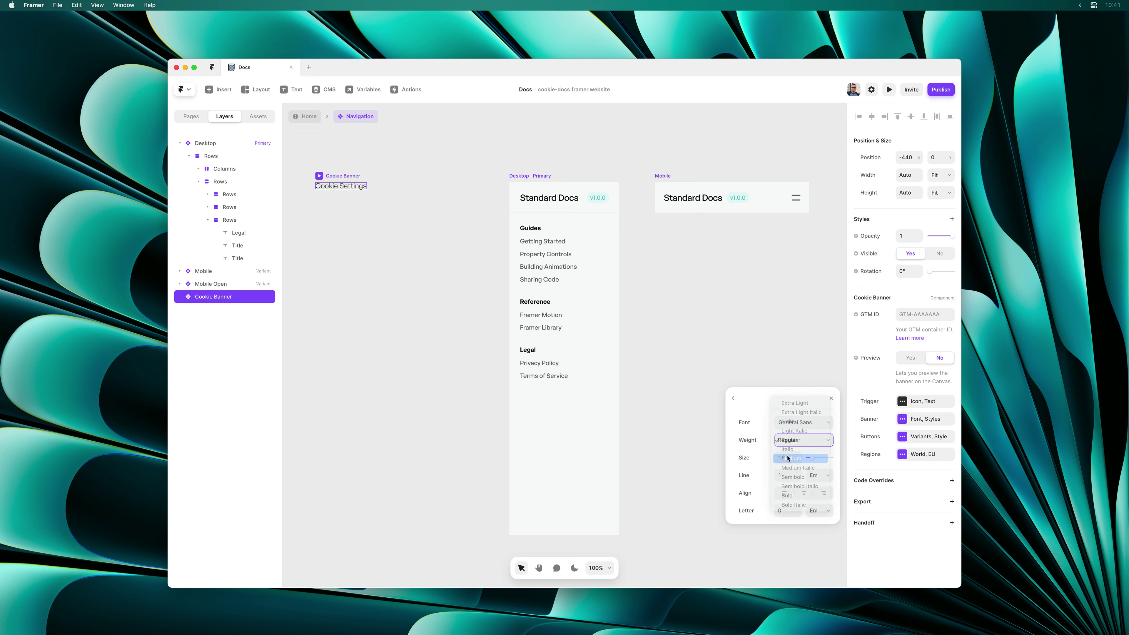
Apply the Text colour style to the trigger and move the banner into Legal above Privacy Policy.
left_click(733, 397)
left_click(778, 475)
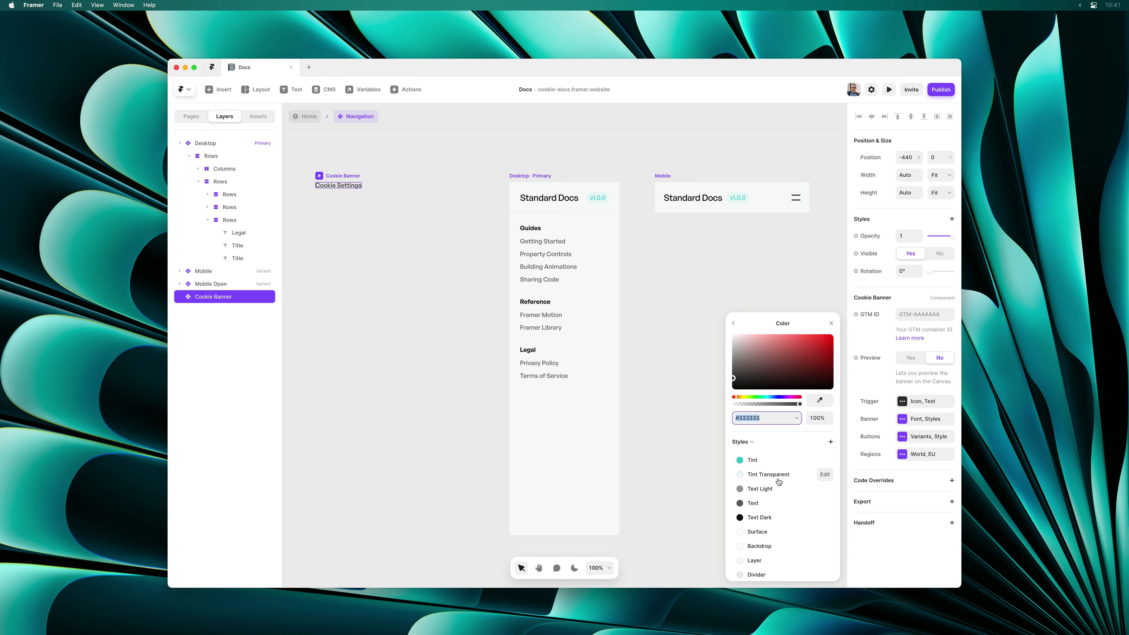
left_click(755, 506)
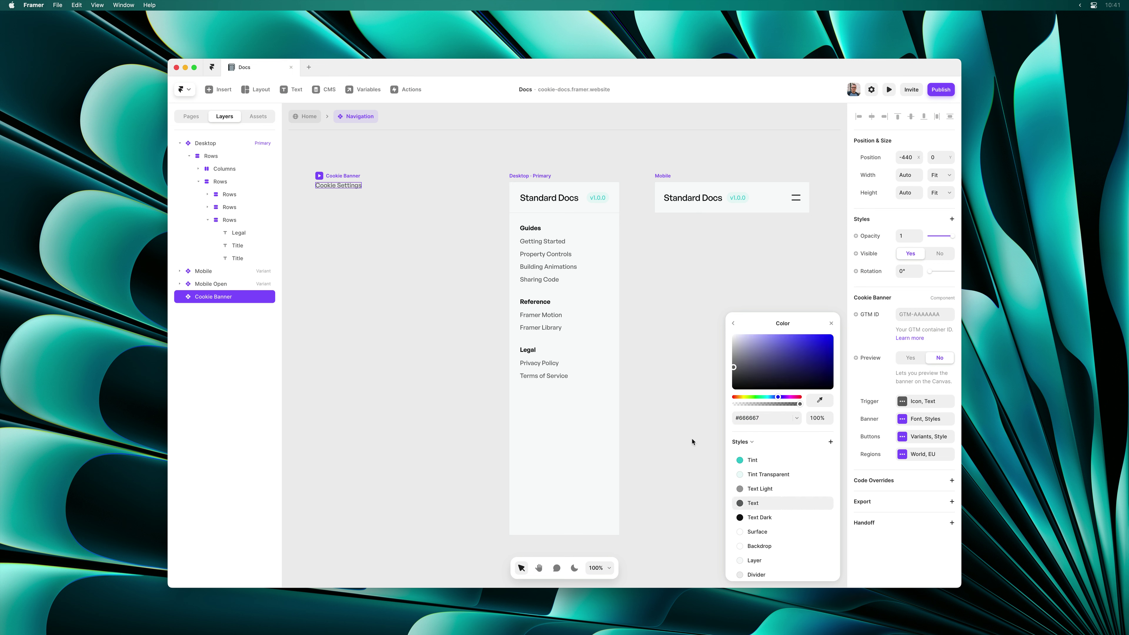
left_click(694, 444)
left_click_drag(354, 187, 543, 359)
Deselect the Cookie Banner and publish the update to the live domains.
left_click(692, 349)
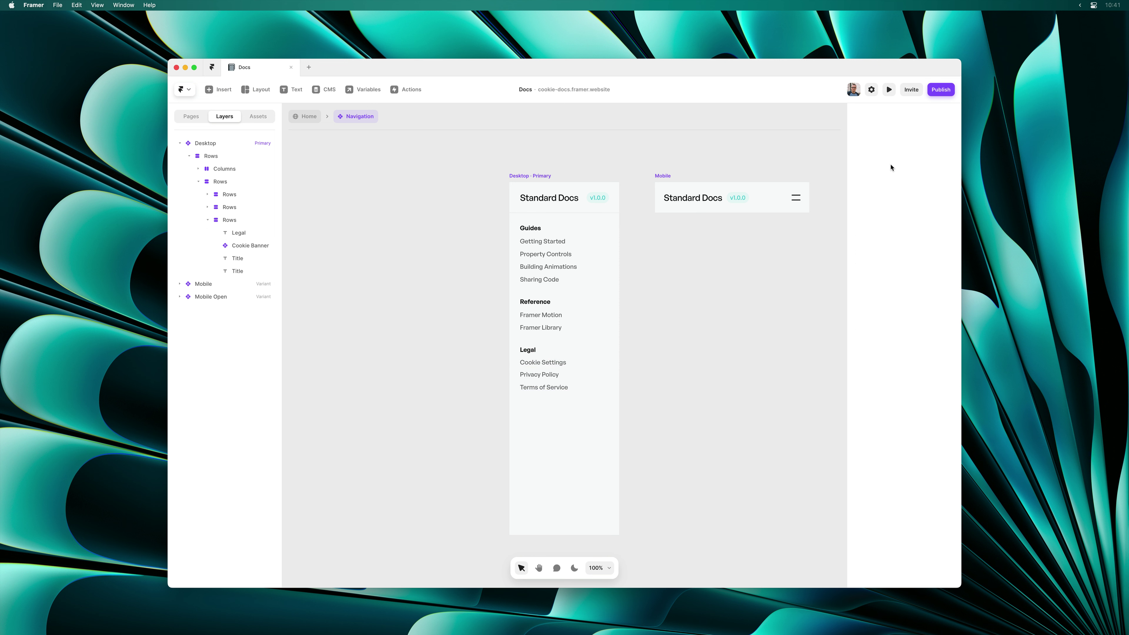
left_click(940, 89)
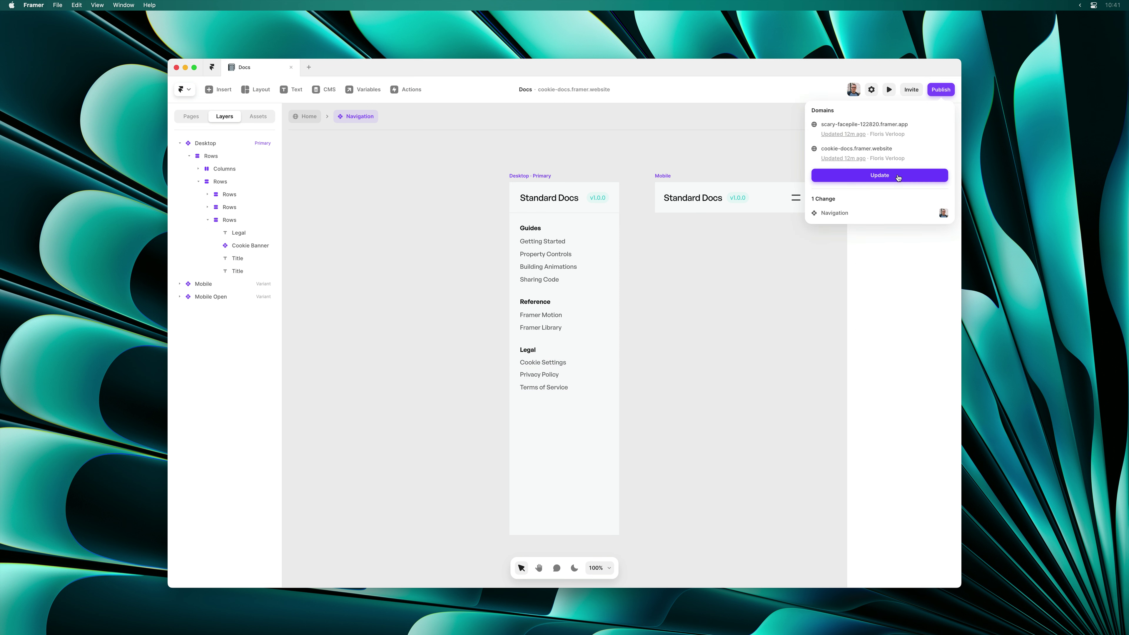
left_click(897, 178)
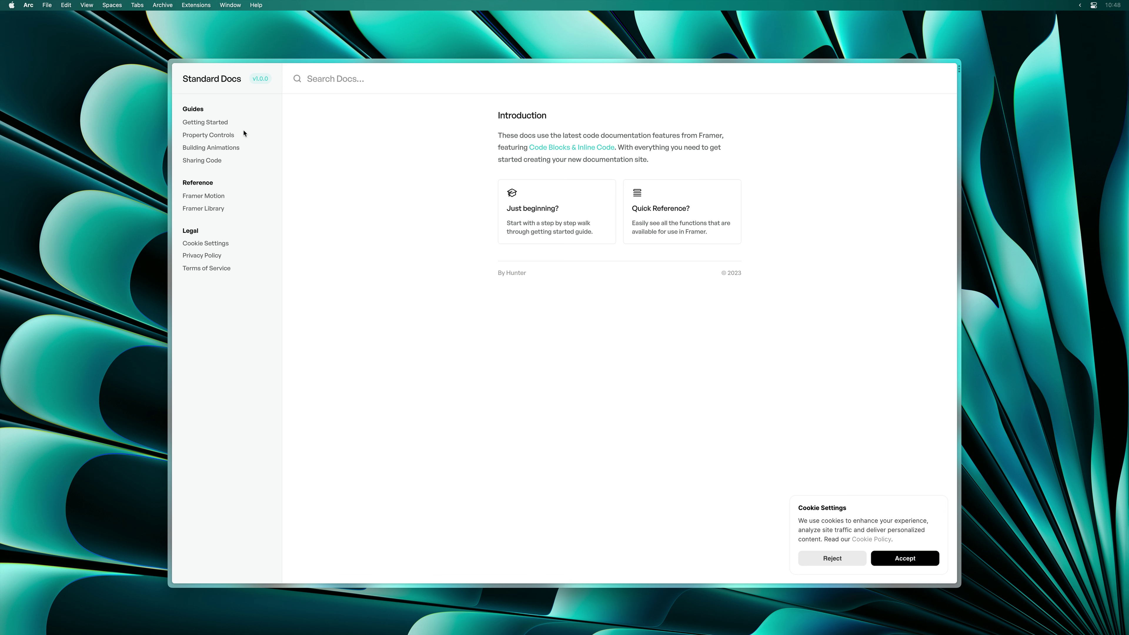
On the live site, open Getting Started > Property Controls and accept all cookies.
left_click(208, 123)
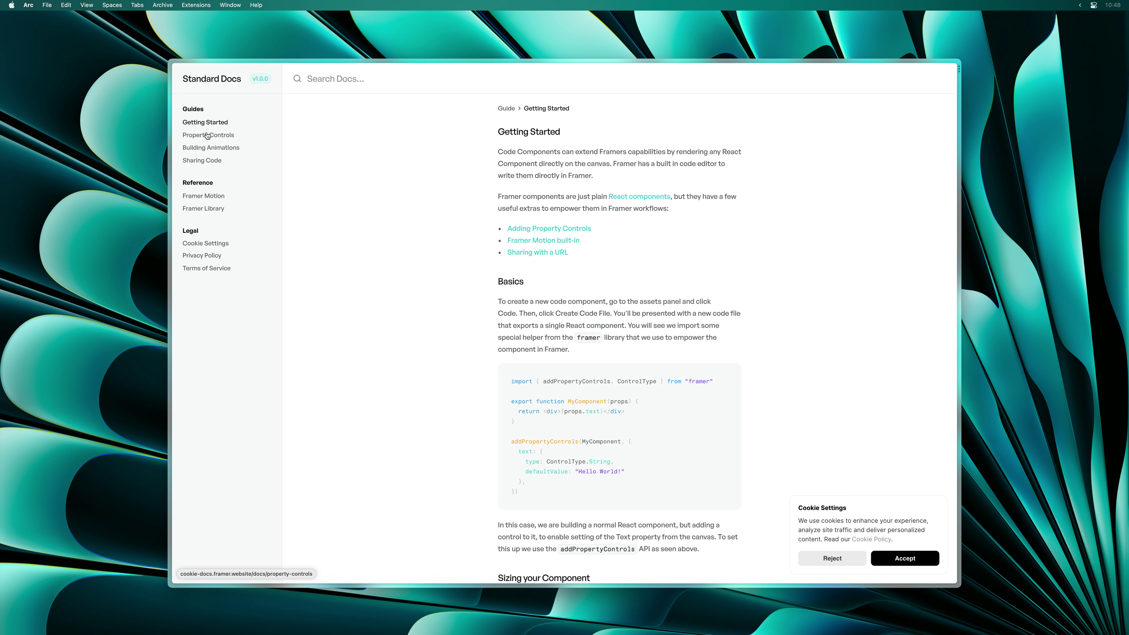
left_click(207, 136)
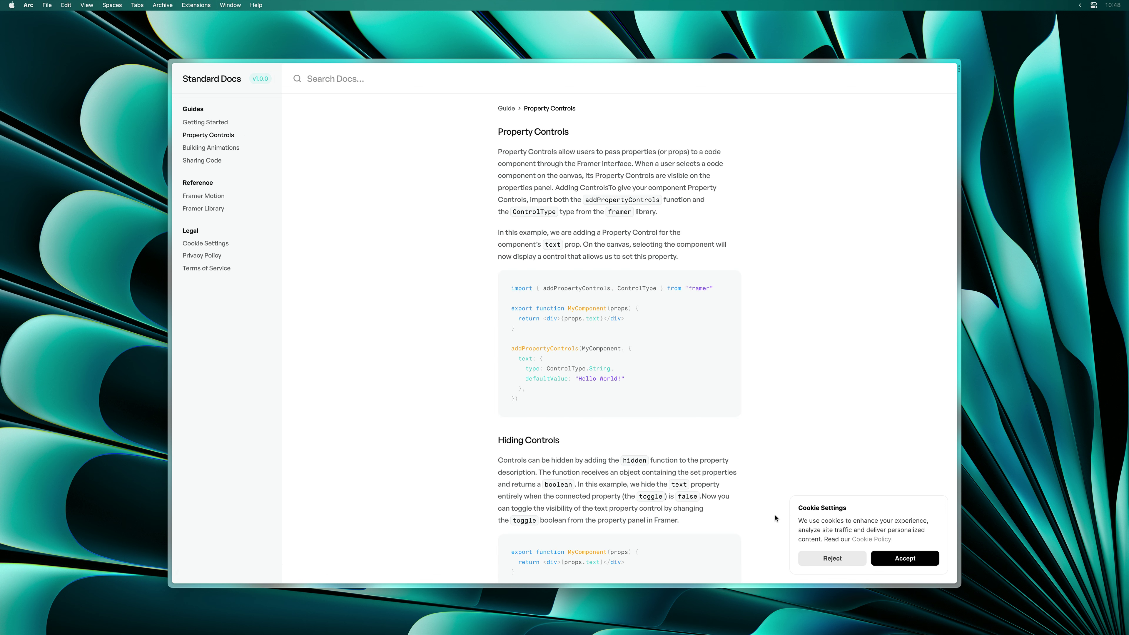
left_click(905, 556)
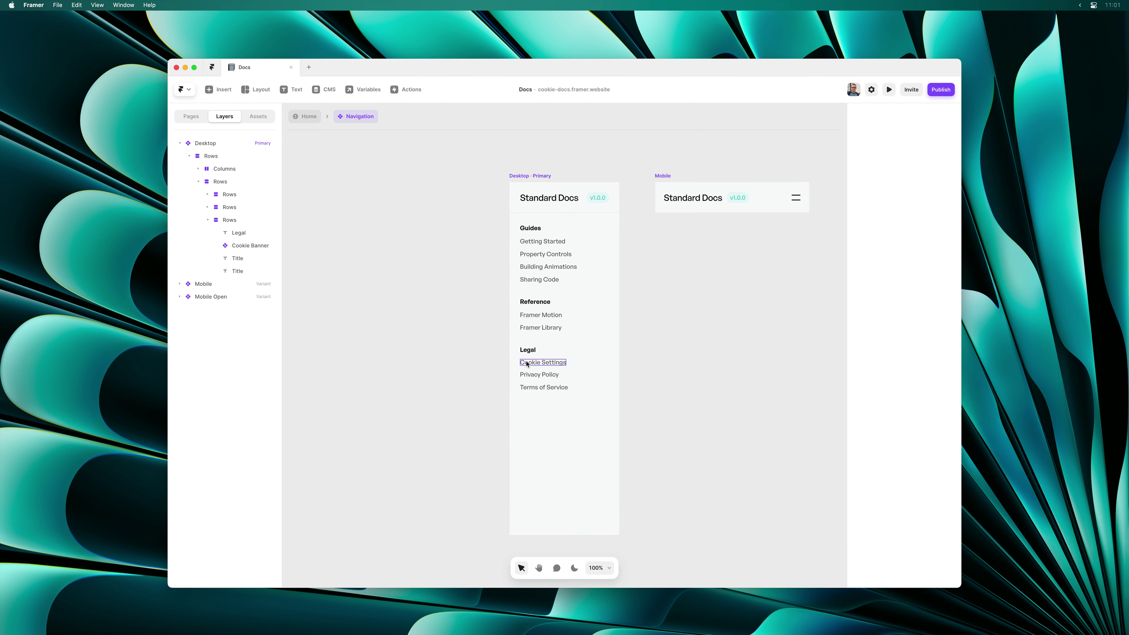
Move Cookie Settings below Terms of Service and set the banner's Trigger Type to None.
left_click_drag(526, 364, 534, 397)
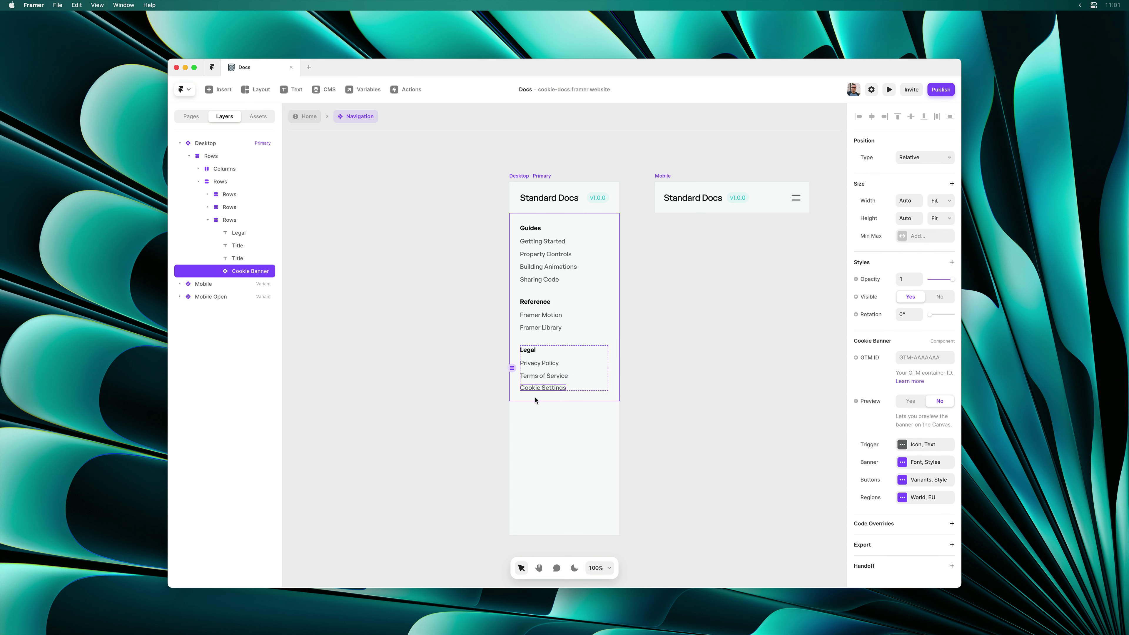
left_click(918, 449)
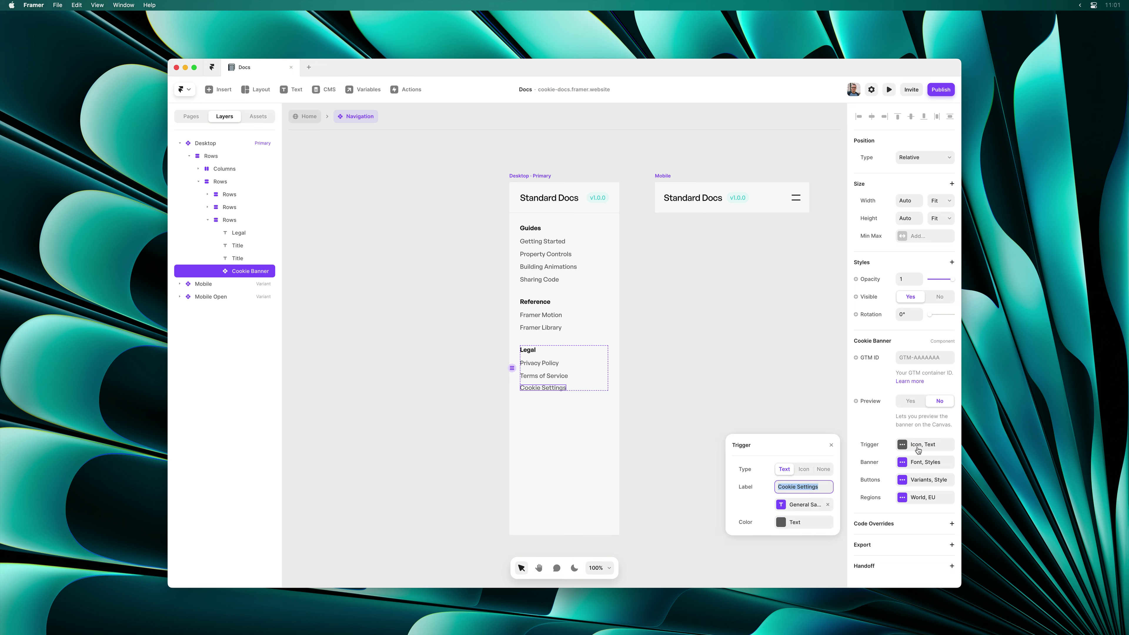
left_click(826, 470)
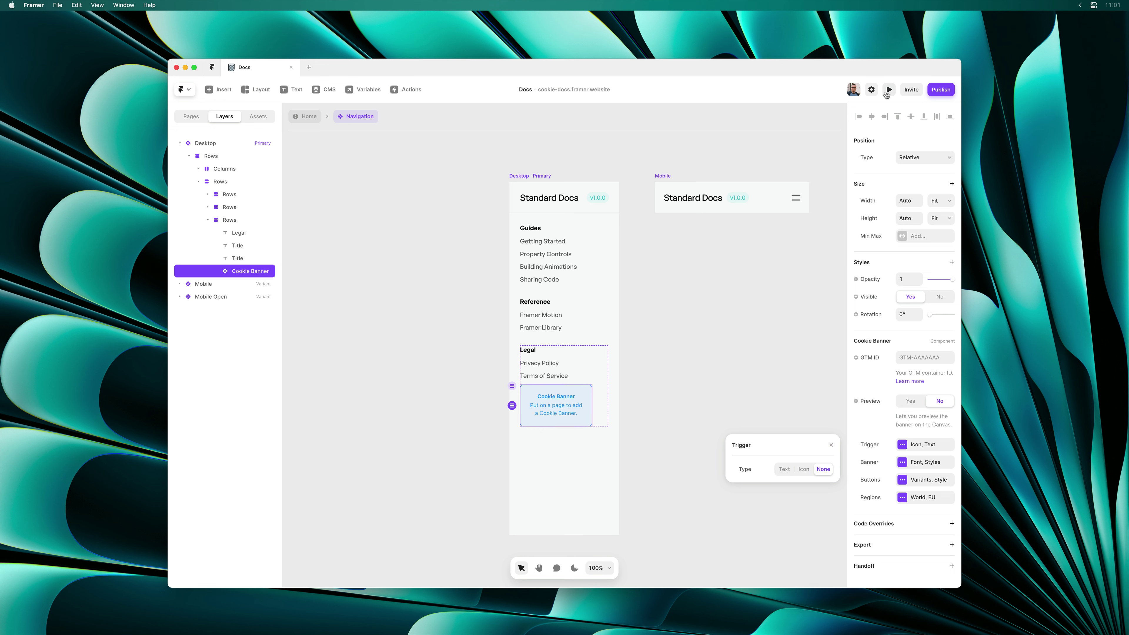
Preview the site without a trigger, then set the Trigger Type back to Text.
left_click(888, 90)
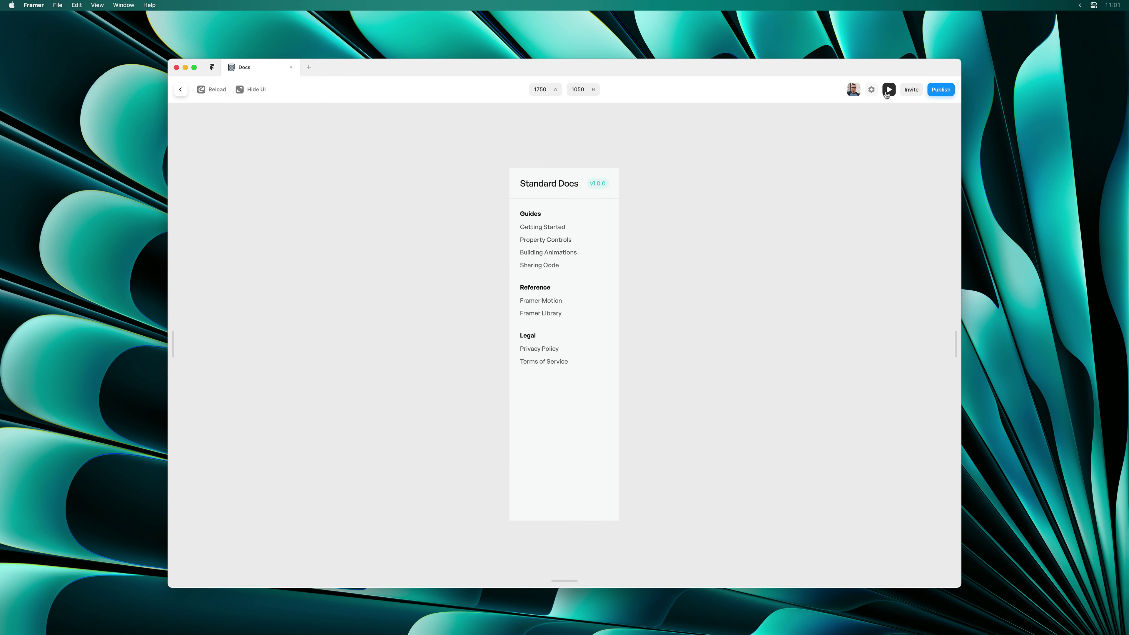
left_click(887, 91)
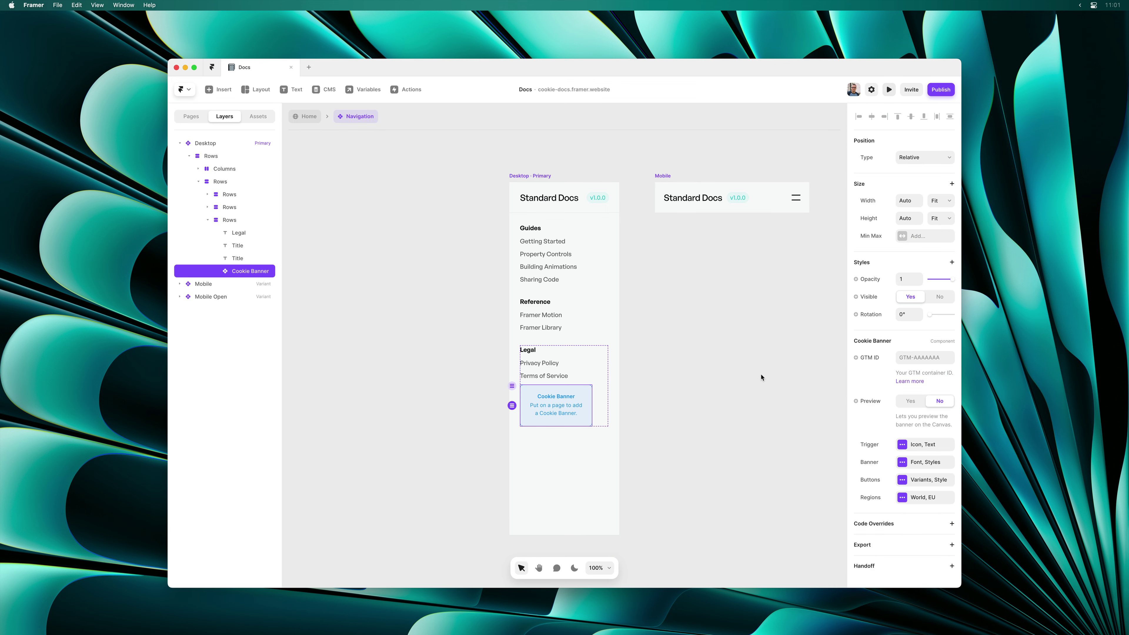
left_click(918, 444)
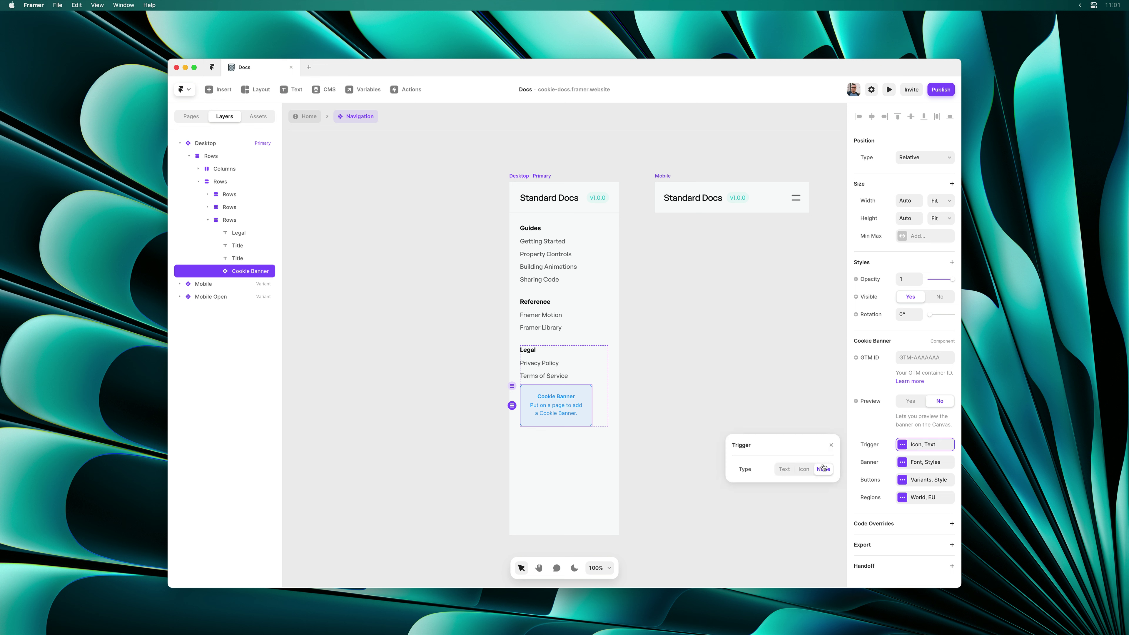
left_click(786, 469)
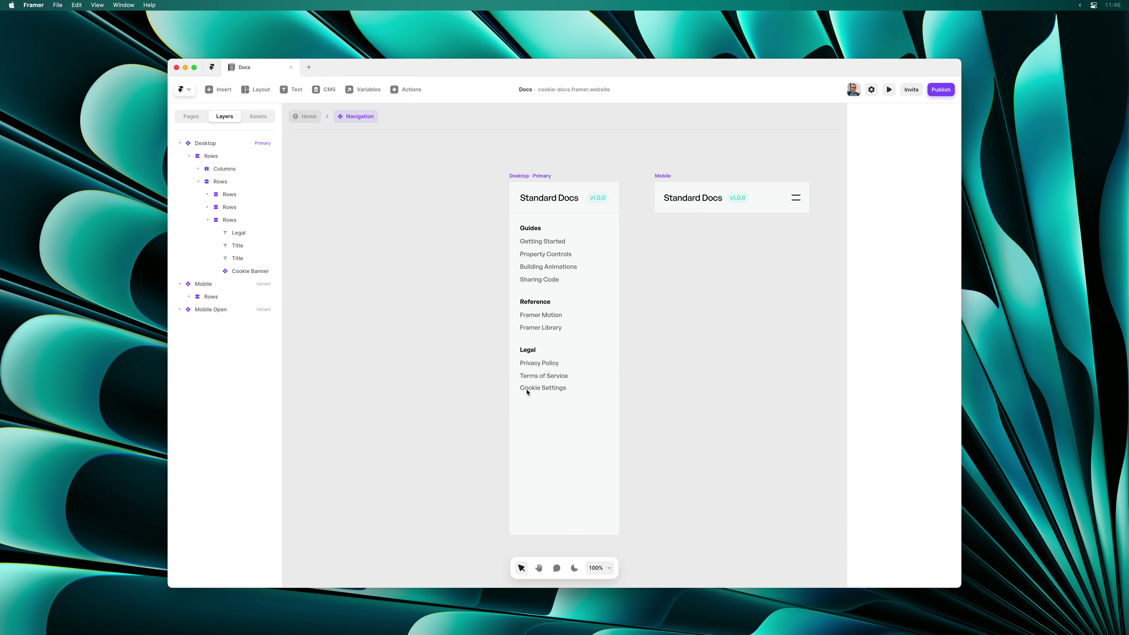
Pull the Cookie Banner out of Legal, preview it fully, shift it to X -440, and open Regions.
left_click_drag(527, 391, 383, 184)
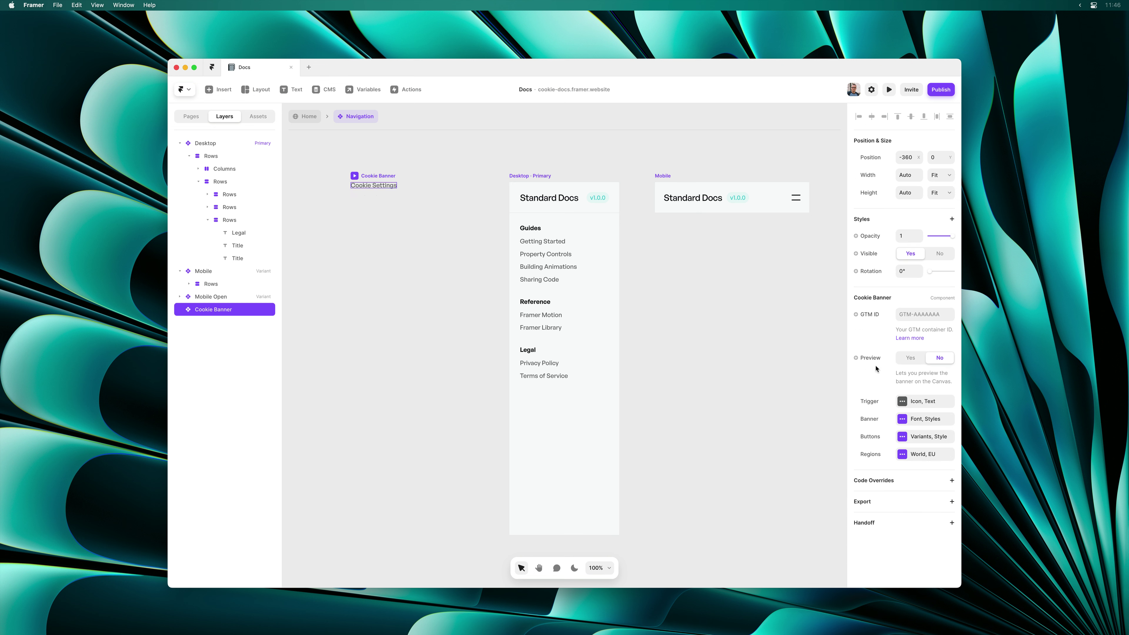
left_click(909, 357)
left_click_drag(435, 222, 396, 224)
left_click(924, 459)
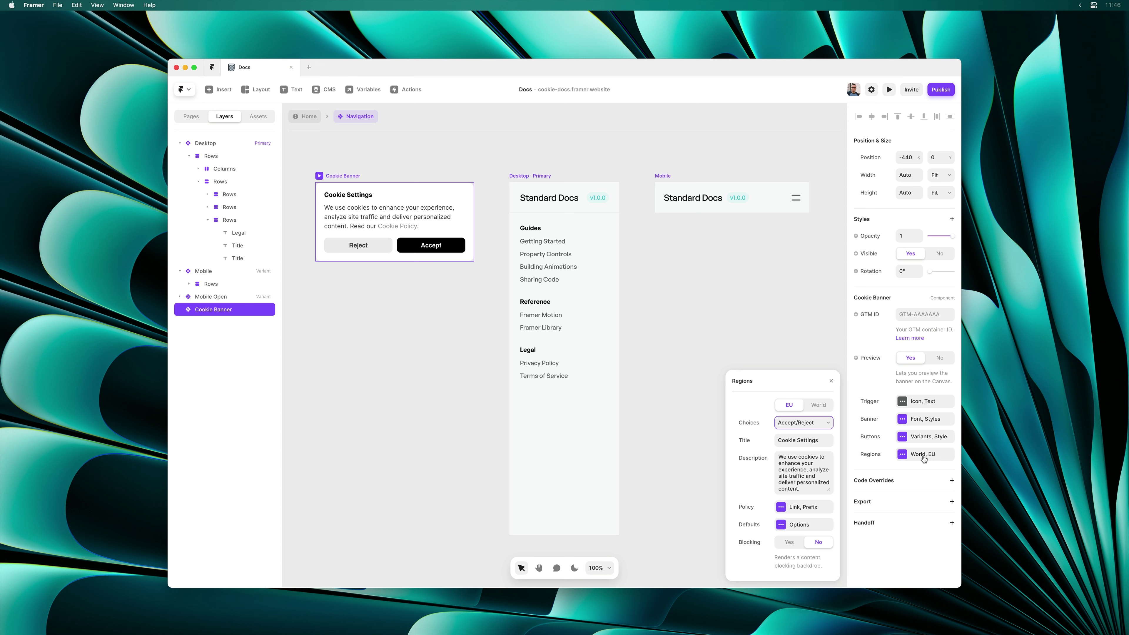
Check the World region, return to EU, and set EU Choices to Customizable after trying None and Accept/Reject.
left_click(819, 412)
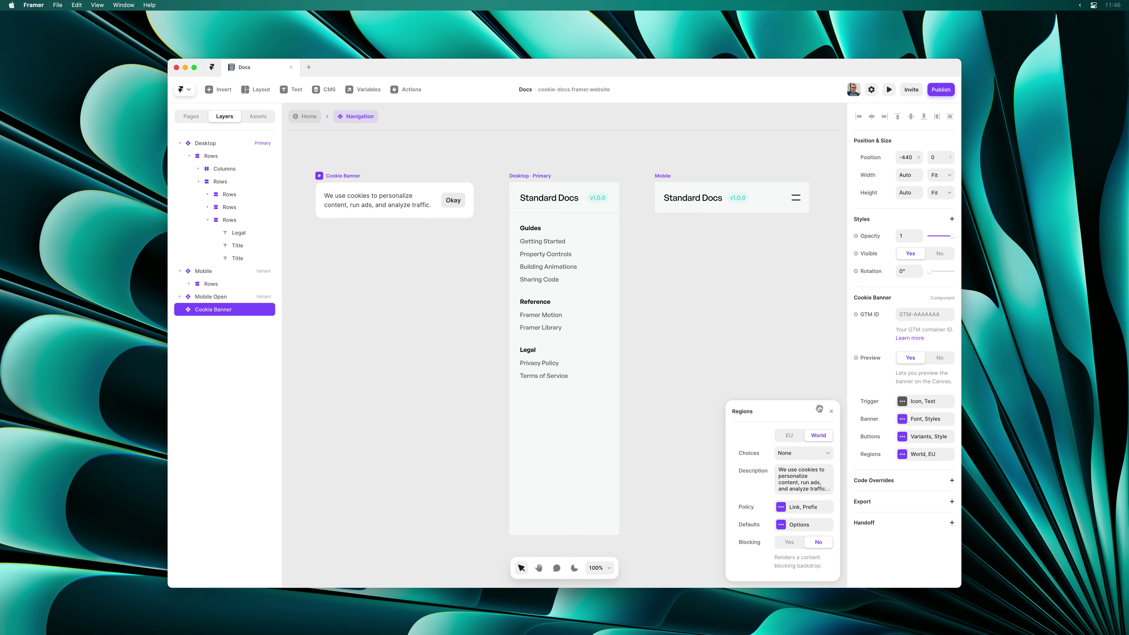
left_click(787, 436)
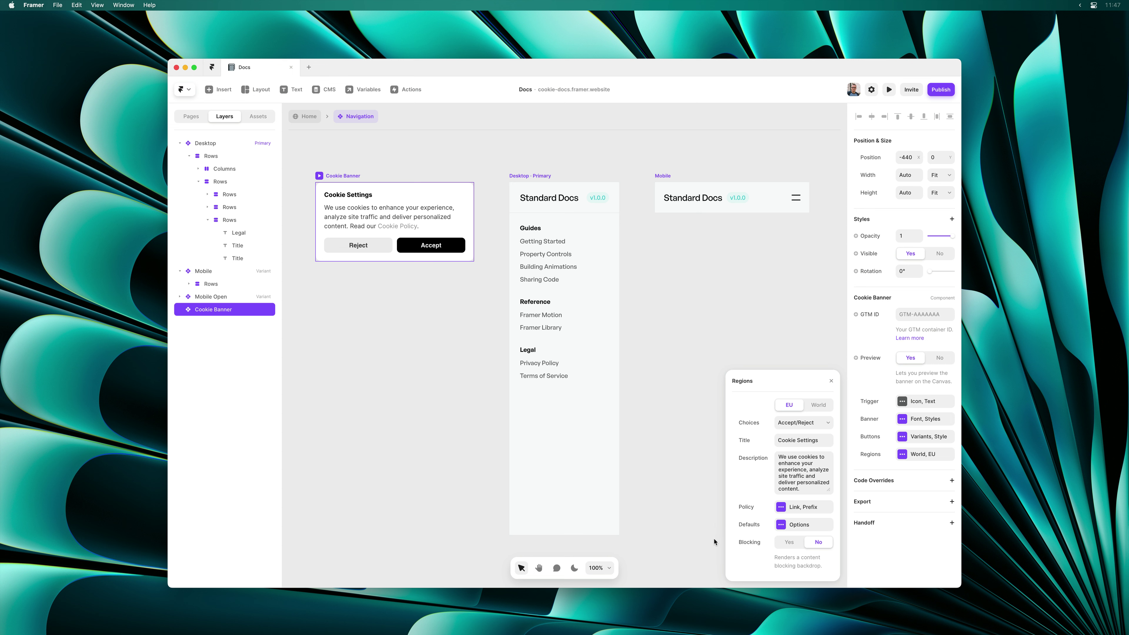
left_click(792, 424)
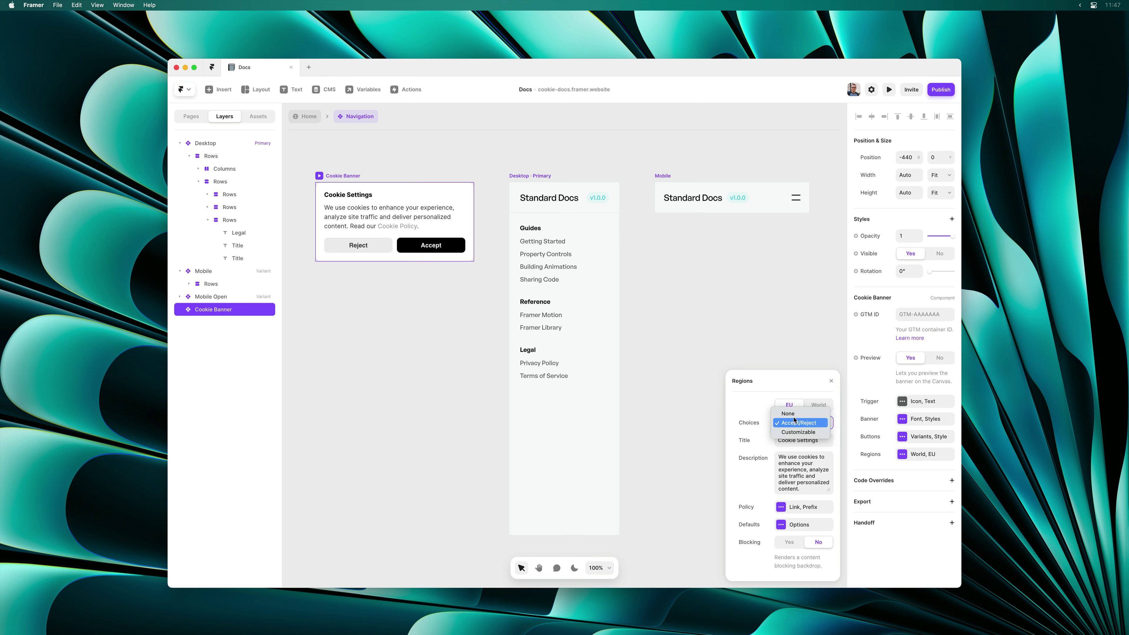
left_click(785, 411)
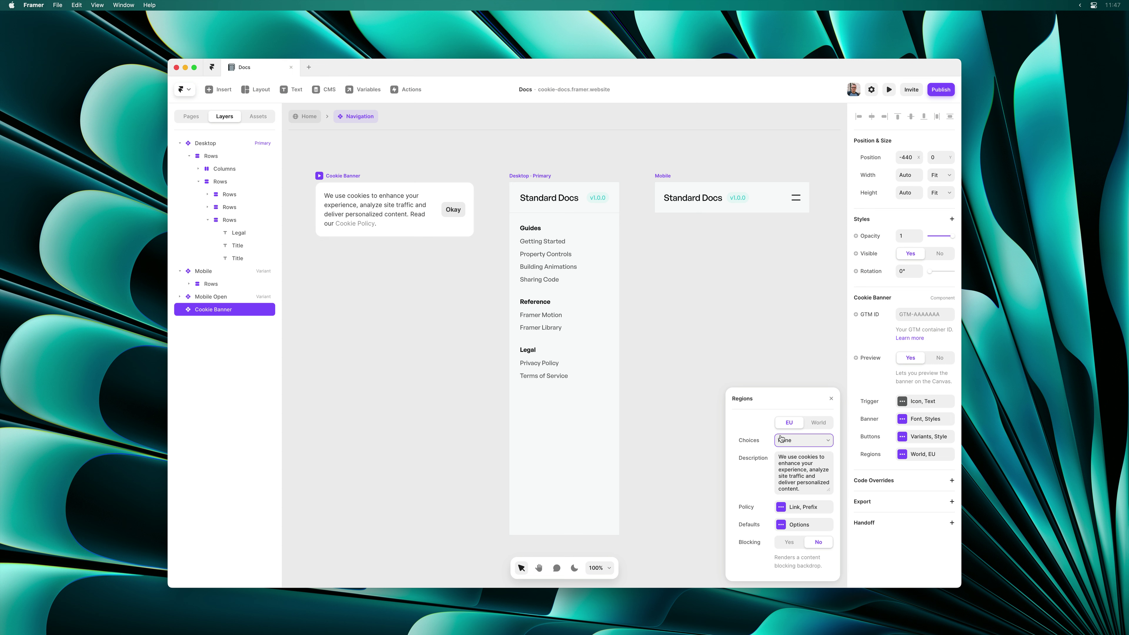
left_click(784, 440)
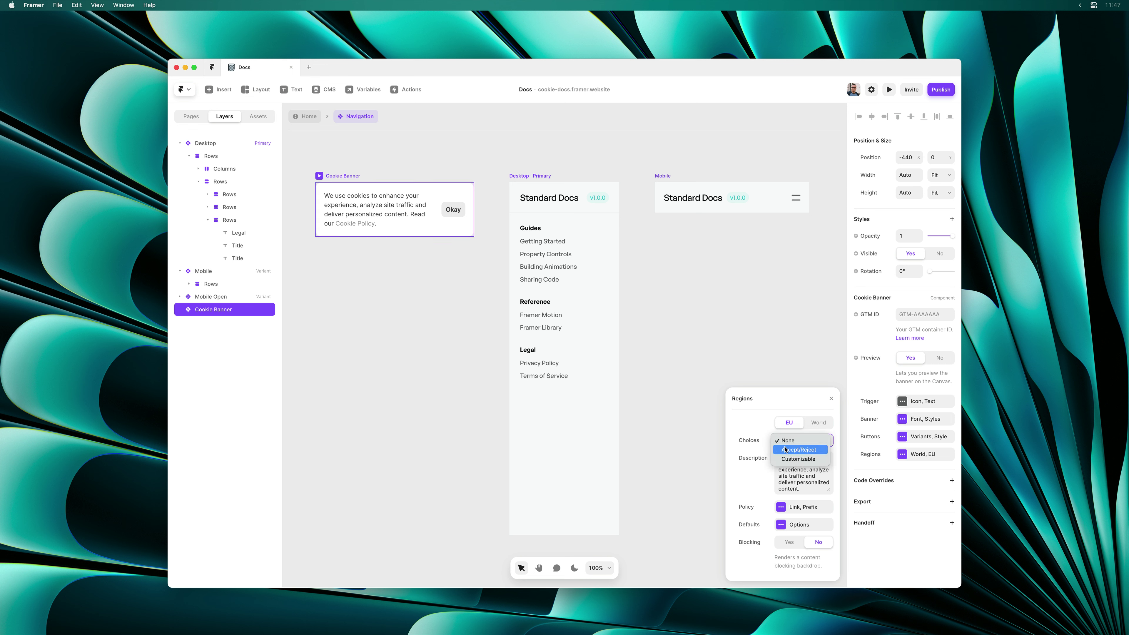
left_click(785, 450)
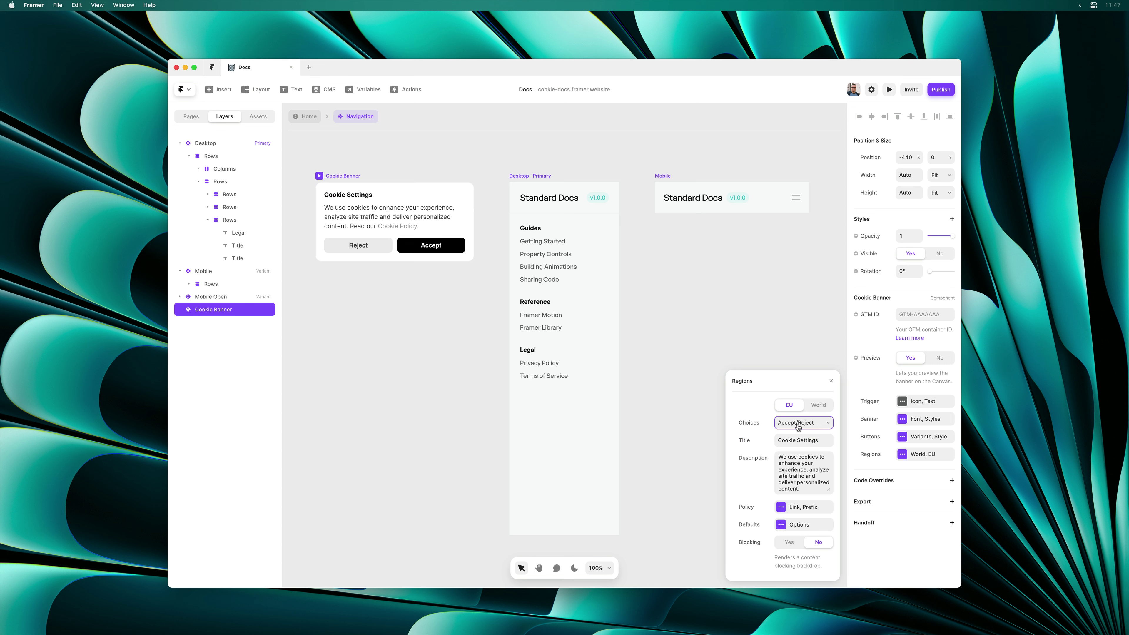
left_click(797, 427)
left_click(794, 432)
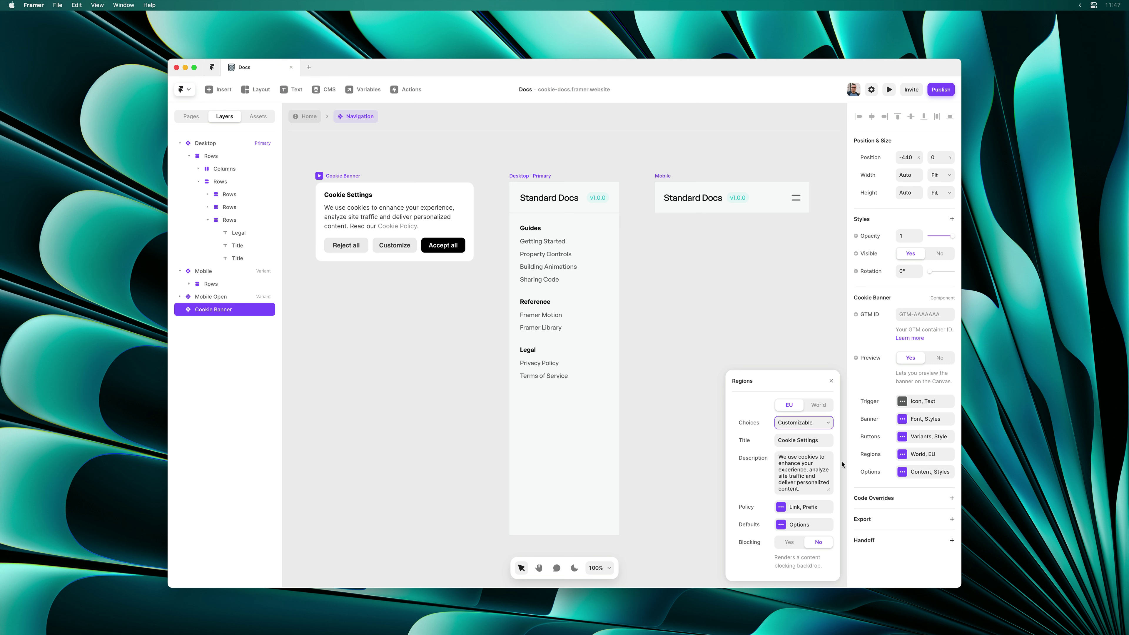
Open the consent Options, preview the expanded view, inspect Necessary's content, then set Preview to No.
left_click(925, 473)
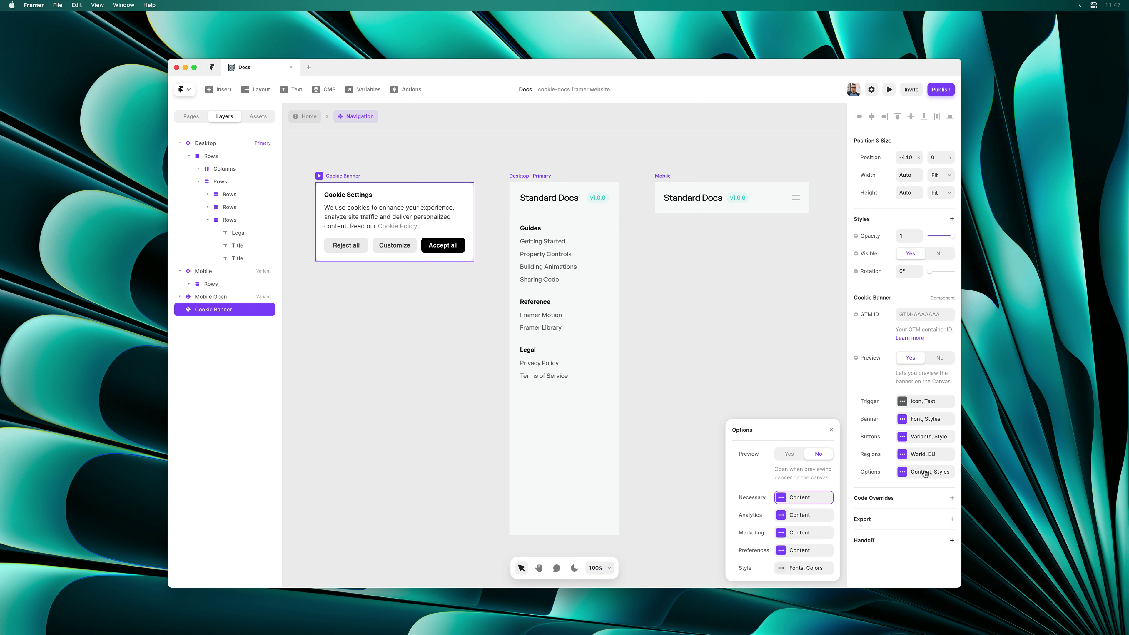
left_click(790, 458)
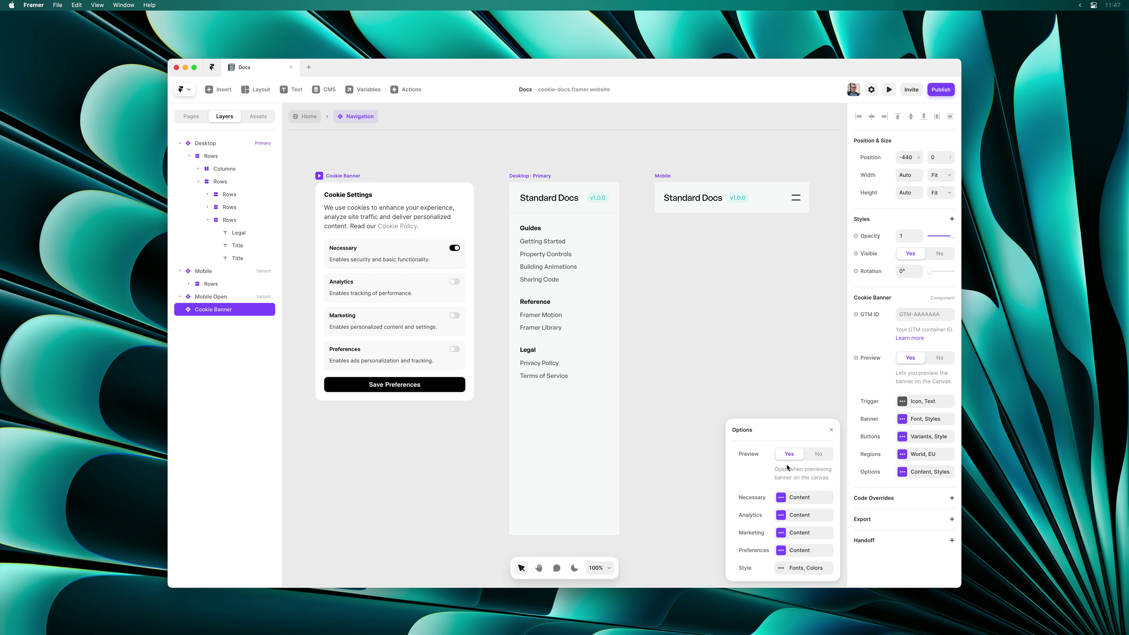
left_click(799, 497)
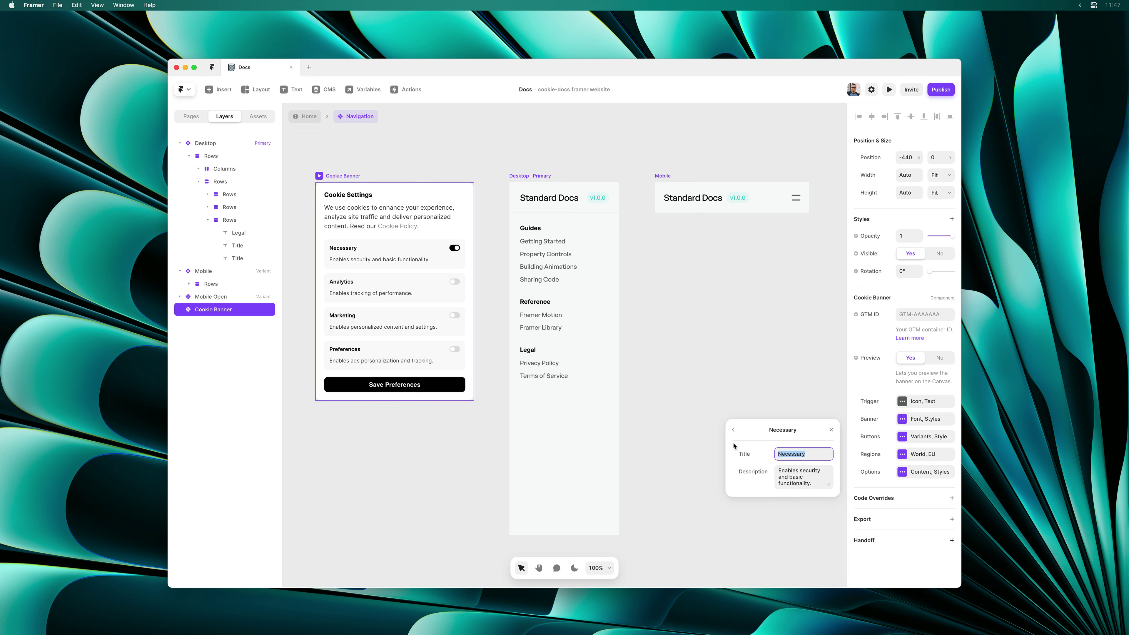
left_click(733, 430)
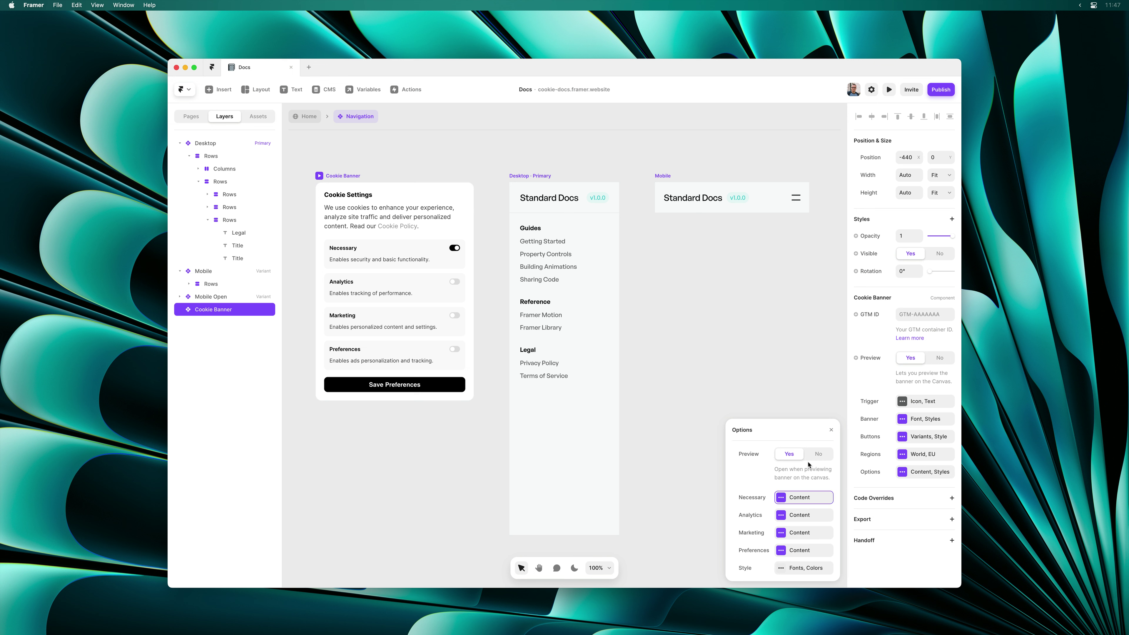
left_click(820, 454)
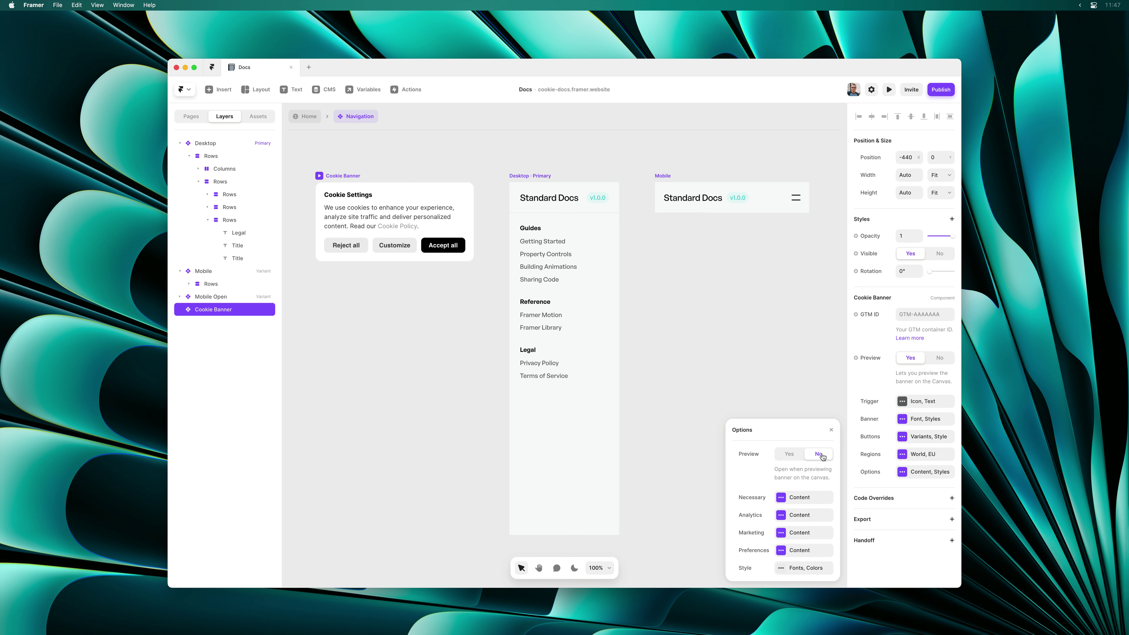
Keep the cookie banner positioned at Bottom Right.
left_click(923, 422)
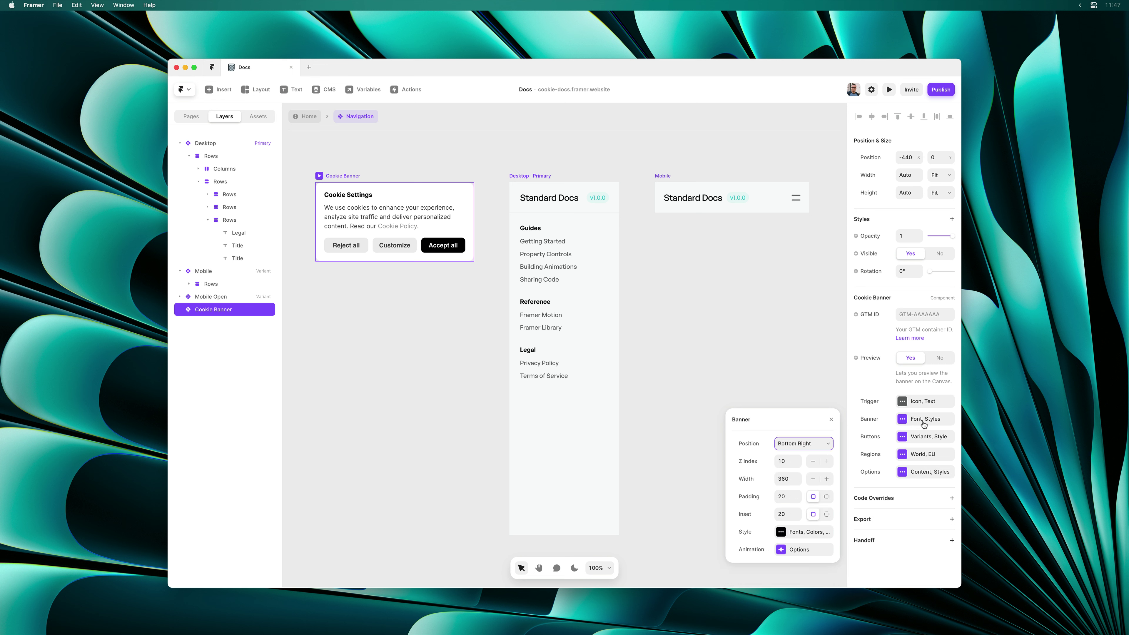
left_click(800, 443)
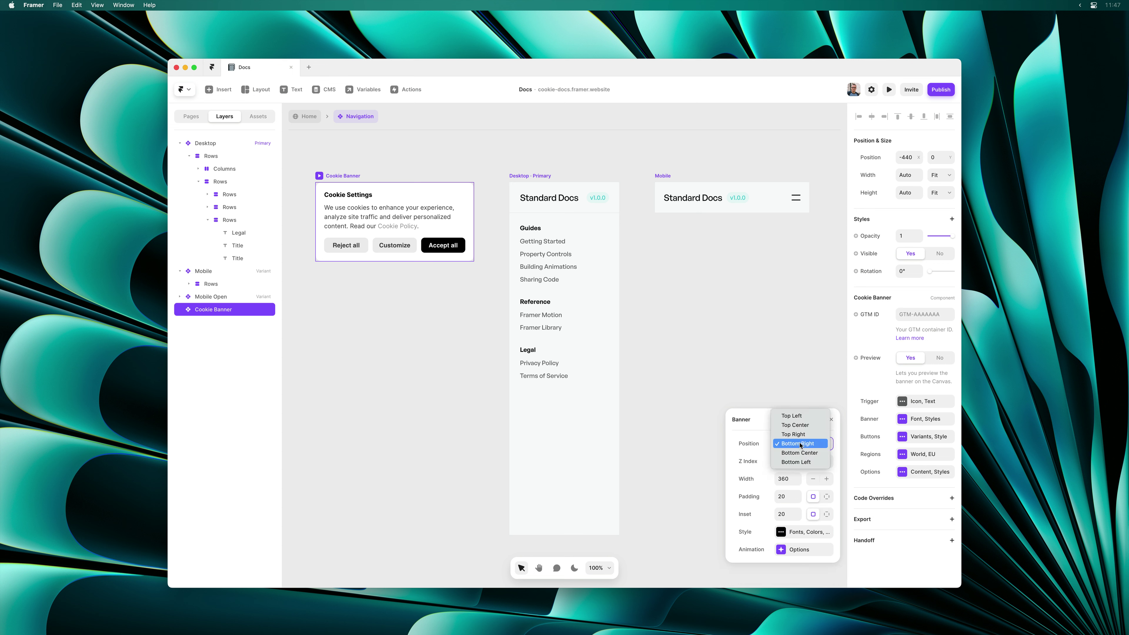
left_click(760, 450)
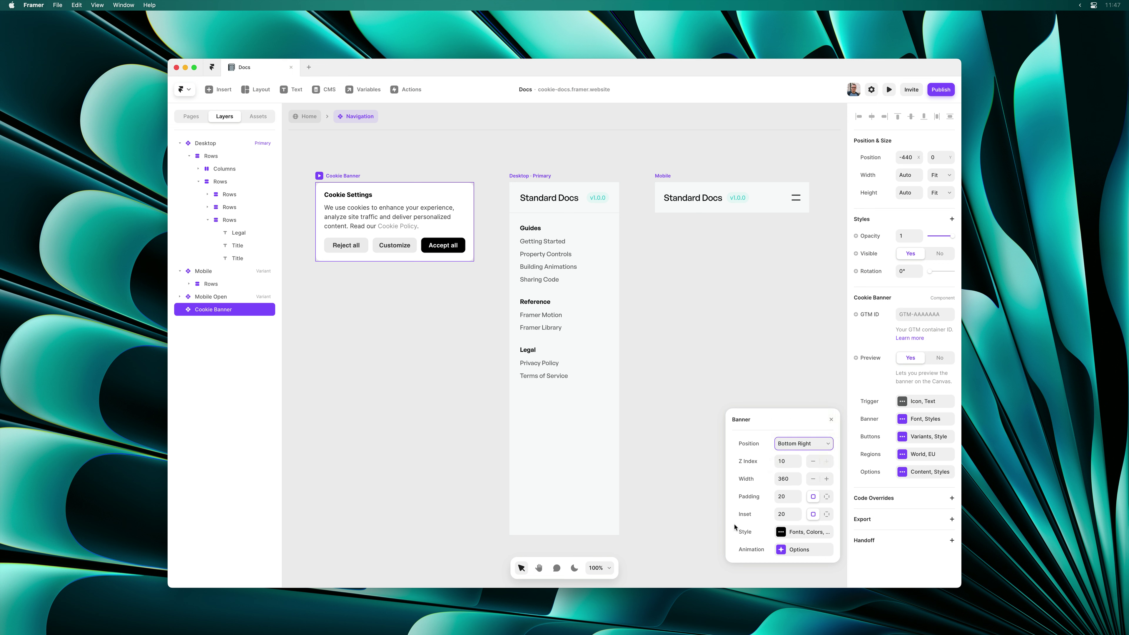
Set the banner title font to General Sans with a new weight and colour.
left_click(806, 535)
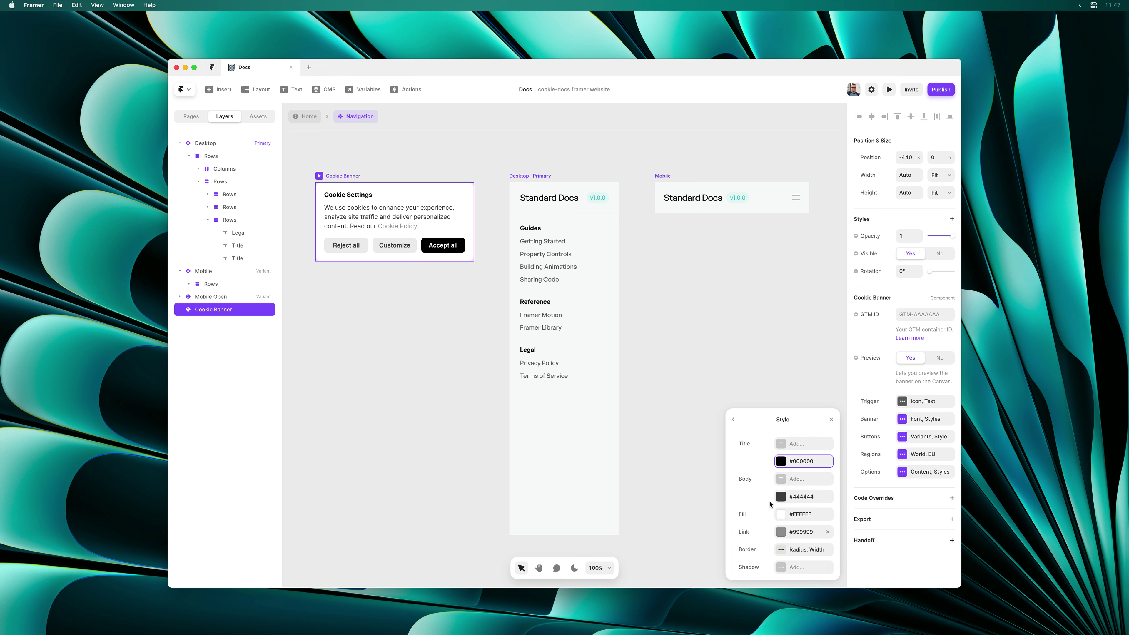
left_click(778, 443)
left_click(781, 454)
left_click(802, 440)
left_click(795, 460)
left_click(733, 398)
left_click(747, 468)
left_click(747, 468)
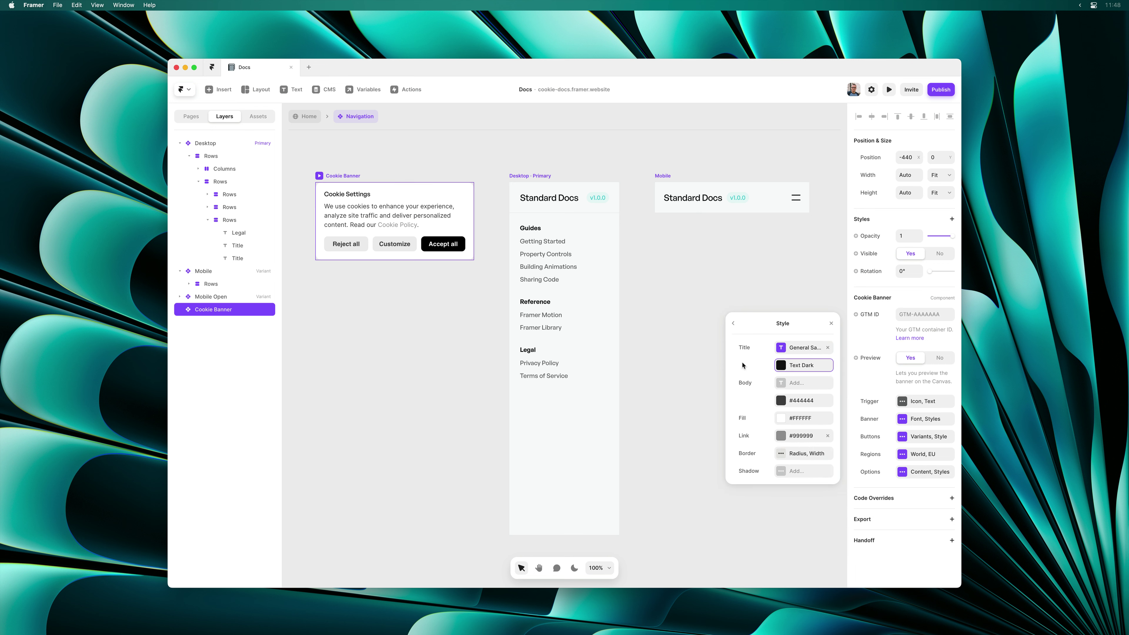
Set the body text to General Sans in Text colour and the link colour to Text Light.
left_click(755, 362)
type("general")
key("Return")
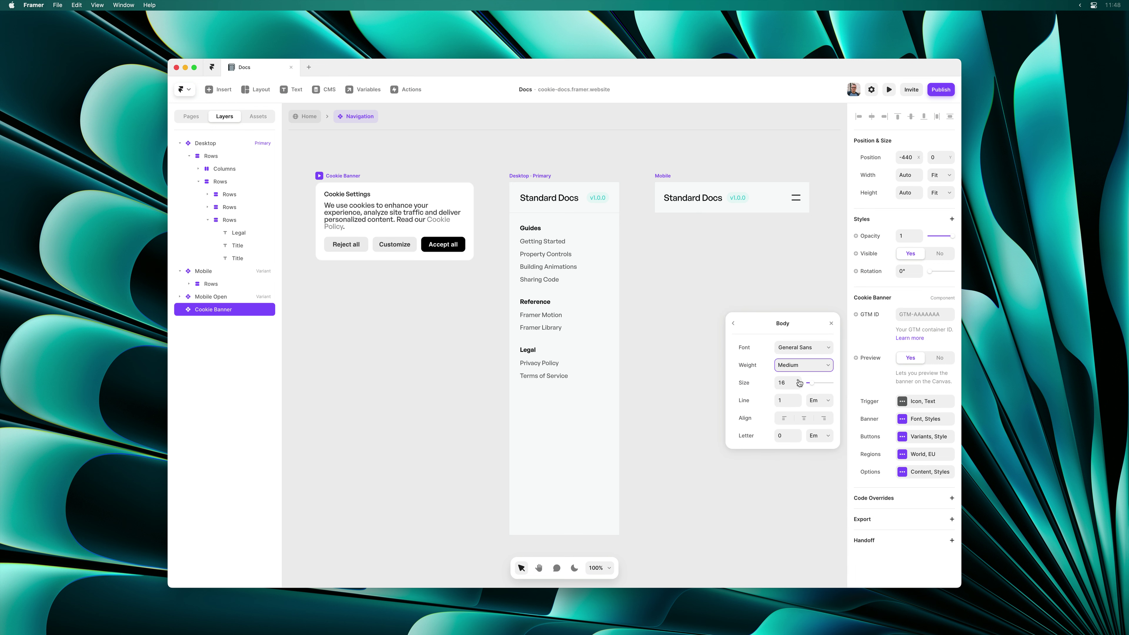
left_click(782, 402)
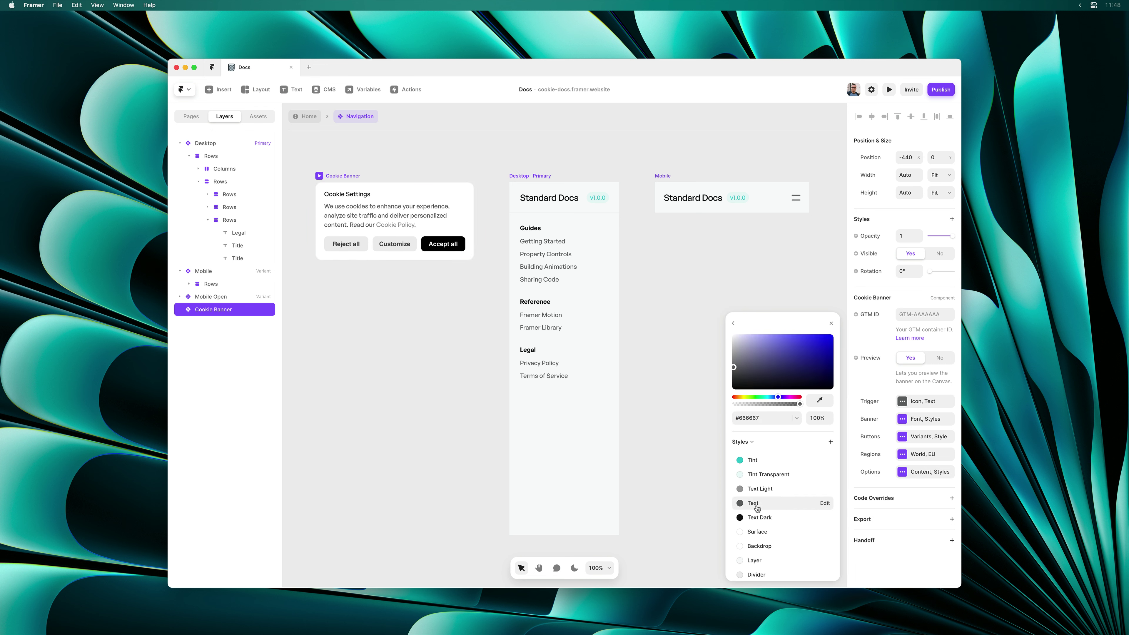
left_click(753, 503)
left_click(733, 324)
left_click(795, 435)
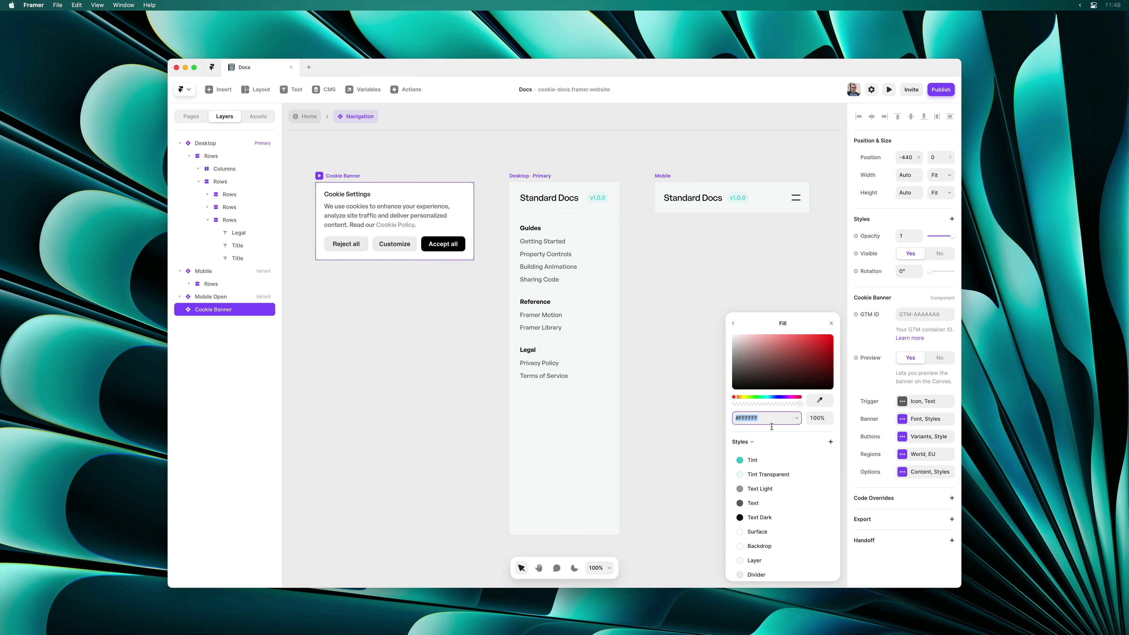
left_click(759, 488)
left_click(733, 324)
Give the banner a shadow with blur 20.
left_click(780, 456)
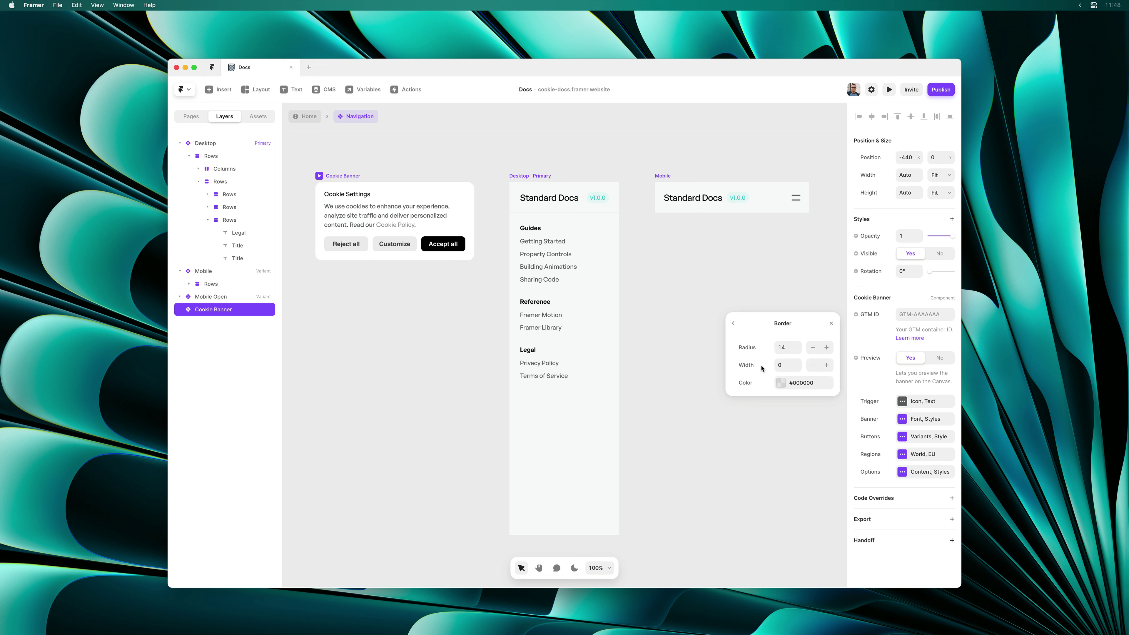
left_click(733, 323)
left_click(780, 472)
type("20")
left_click(781, 348)
left_click(734, 324)
left_click(734, 325)
left_click(734, 325)
left_click(921, 436)
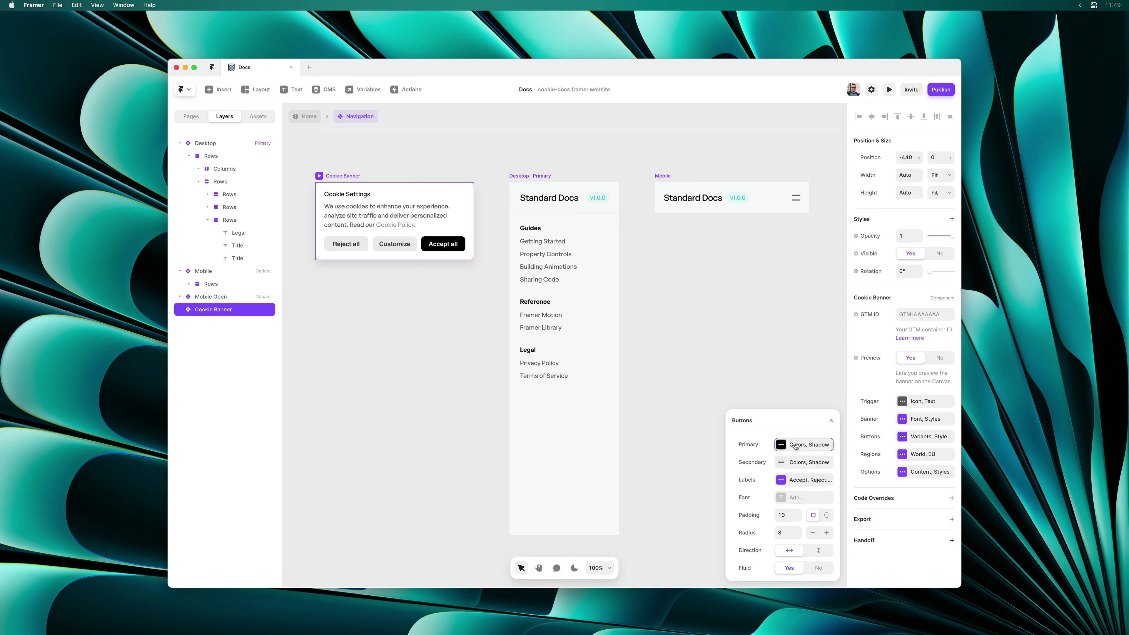
Fill the primary button with Tint, and give secondary buttons Tint Transparent fill and Tint text.
left_click(795, 446)
left_click(796, 441)
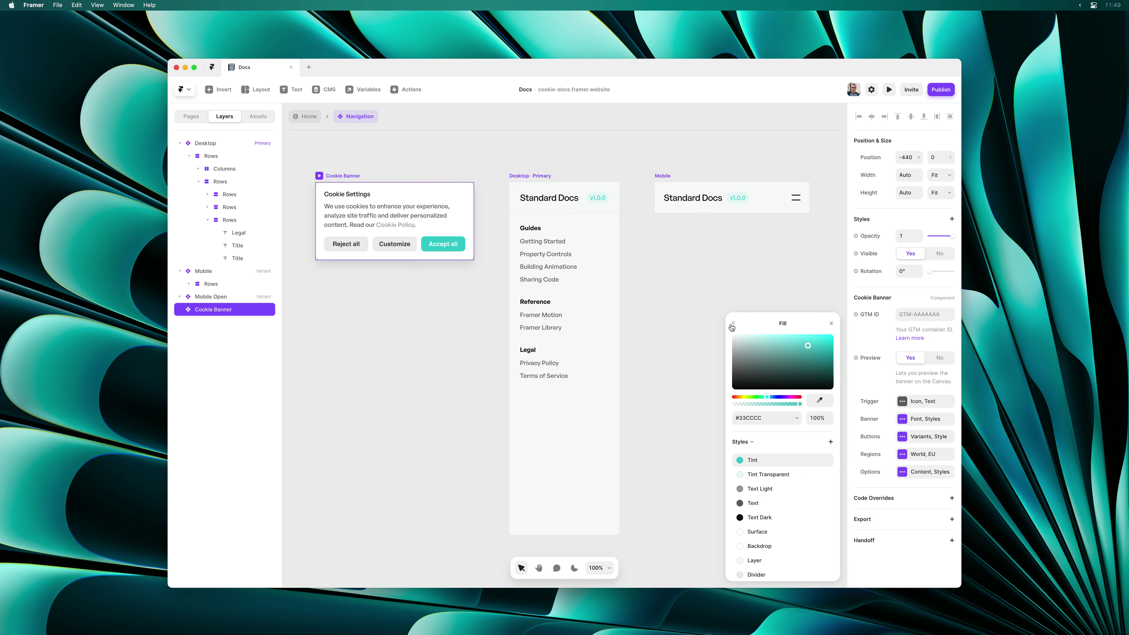
left_click(746, 461)
left_click(733, 323)
left_click(796, 464)
left_click(803, 347)
left_click(768, 474)
left_click(803, 365)
left_click(754, 461)
left_click(733, 323)
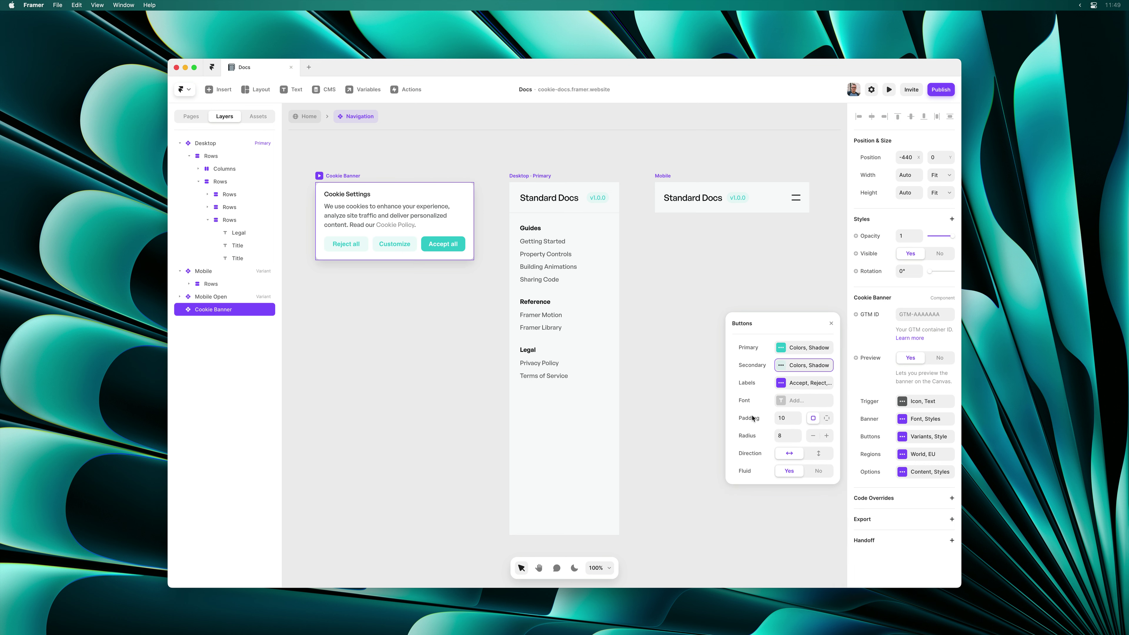
Set the button font to General Sans, keeping the buttons laid out horizontally.
left_click(782, 350)
type("general")
left_click(782, 378)
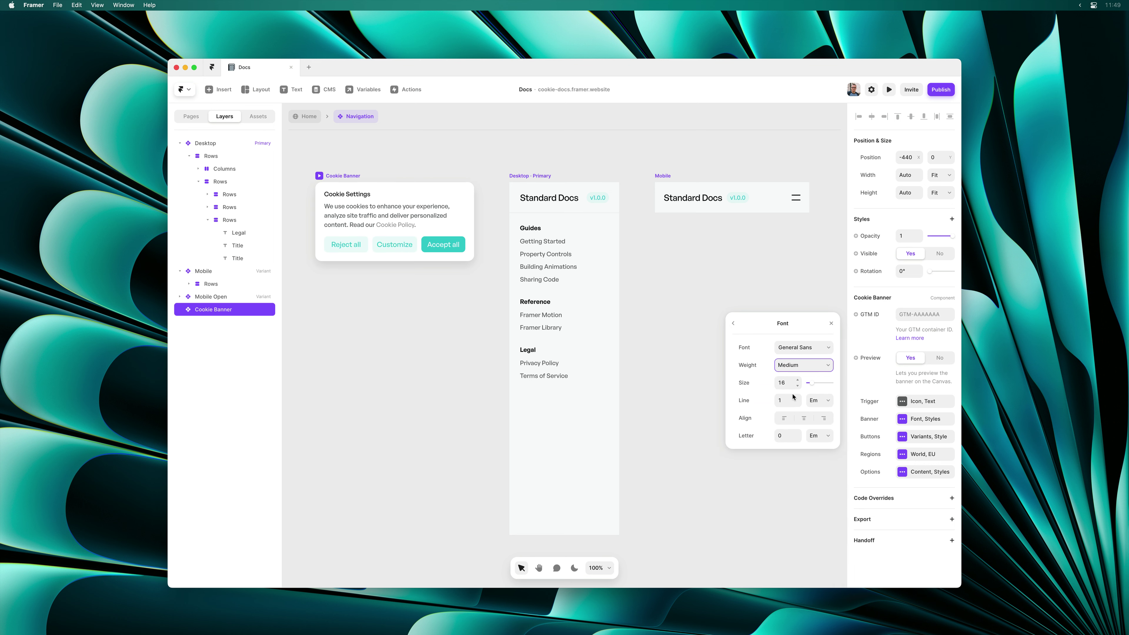
left_click(733, 324)
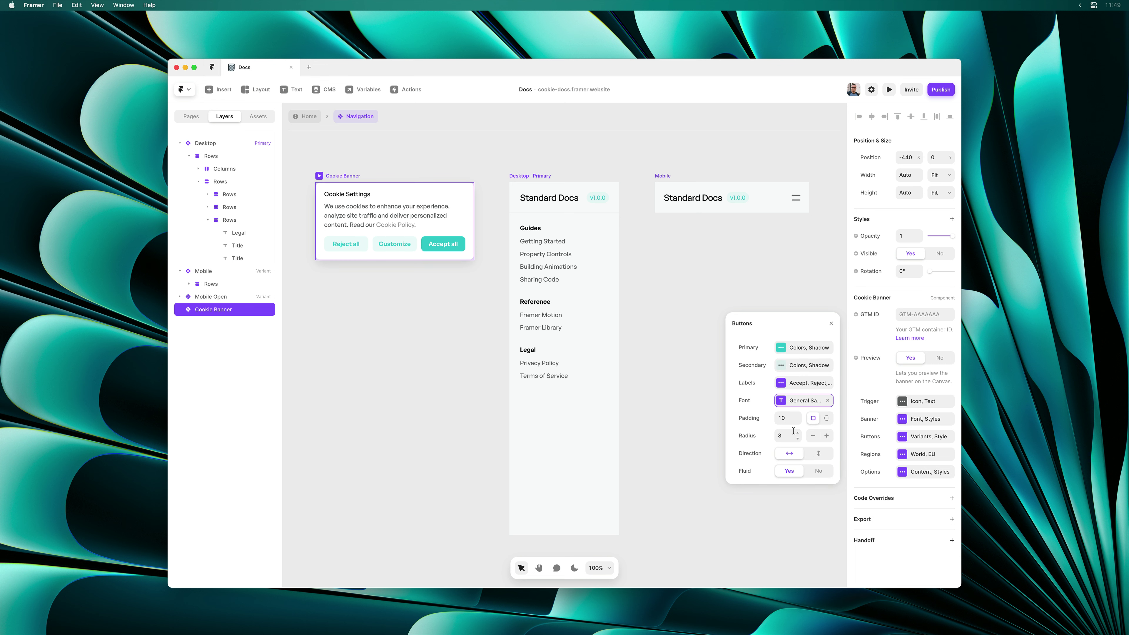
left_click(818, 453)
left_click(789, 452)
left_click(924, 472)
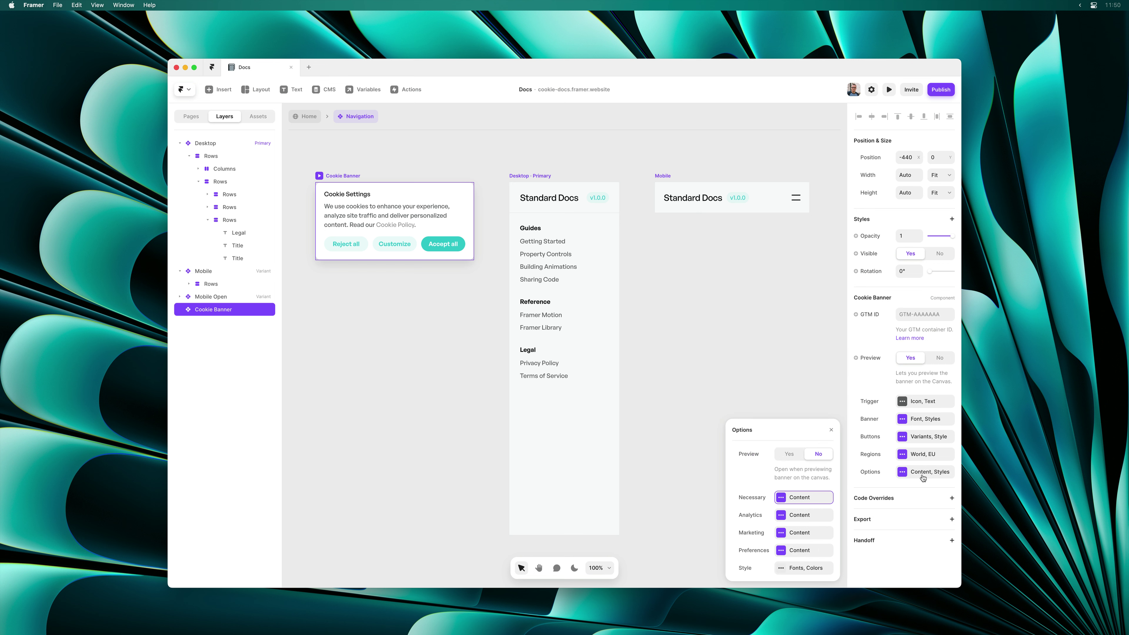
Preview the banner's preferences view and set the category titles to General Sans.
left_click(784, 453)
left_click(812, 544)
left_click(800, 450)
type("general")
left_click(733, 398)
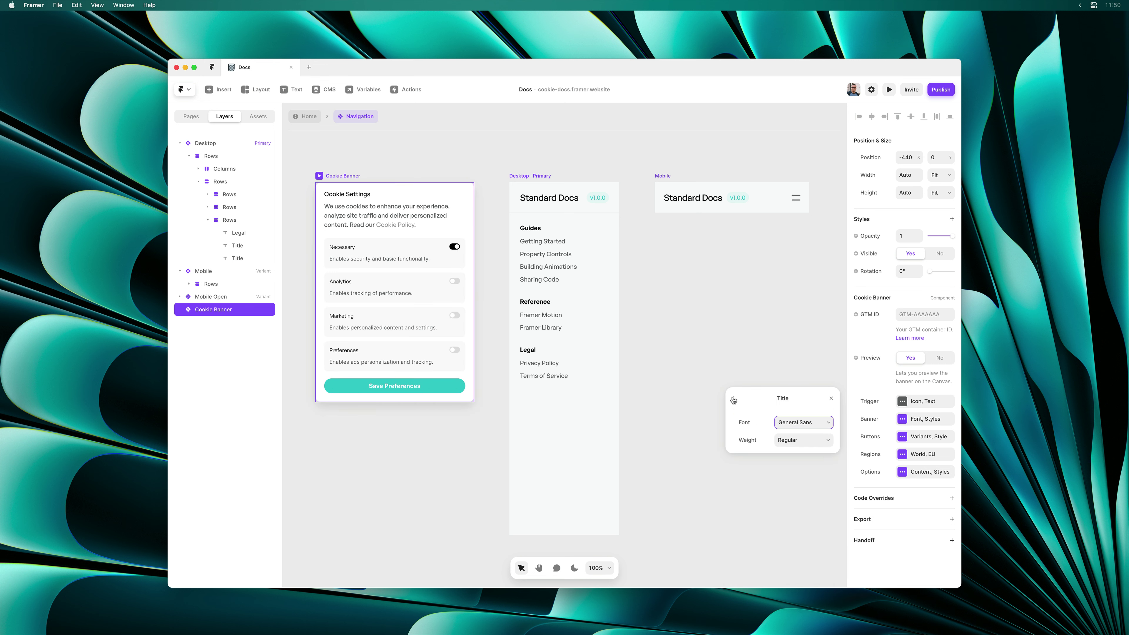
Set the banner body text to General Sans with a weight, and make switched-on toggles Tint.
left_click(800, 418)
type("ge")
left_click(782, 452)
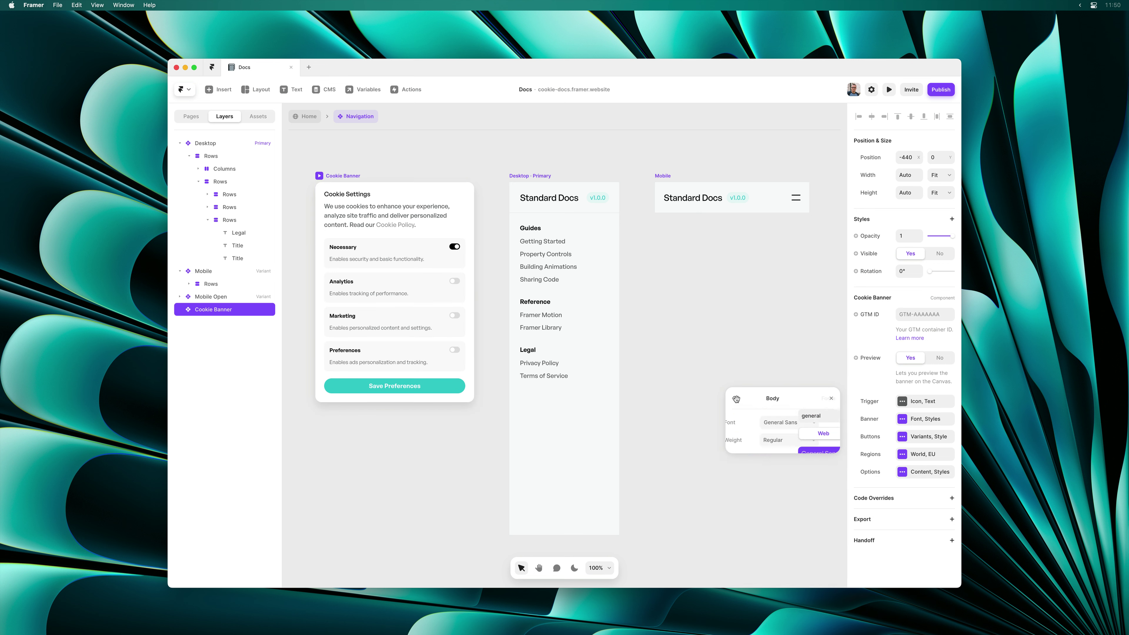
left_click(799, 455)
left_click(782, 455)
left_click(732, 398)
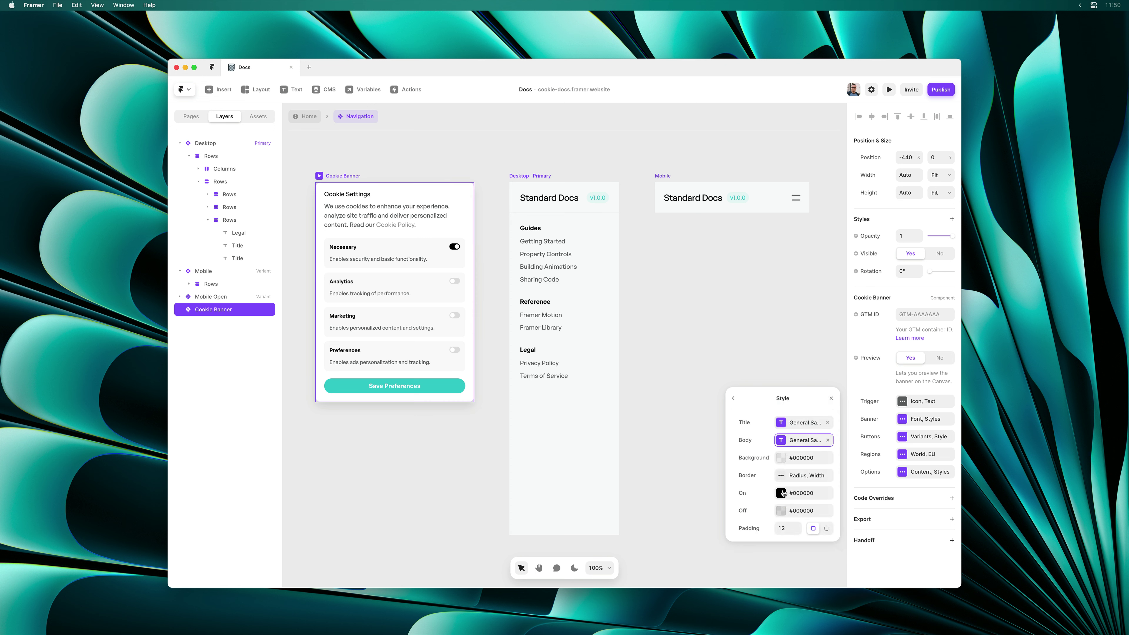
left_click(781, 492)
left_click(747, 460)
Turn off the banner preview, move it into the Desktop Legal section, and publish the update.
left_click(832, 326)
left_click(939, 357)
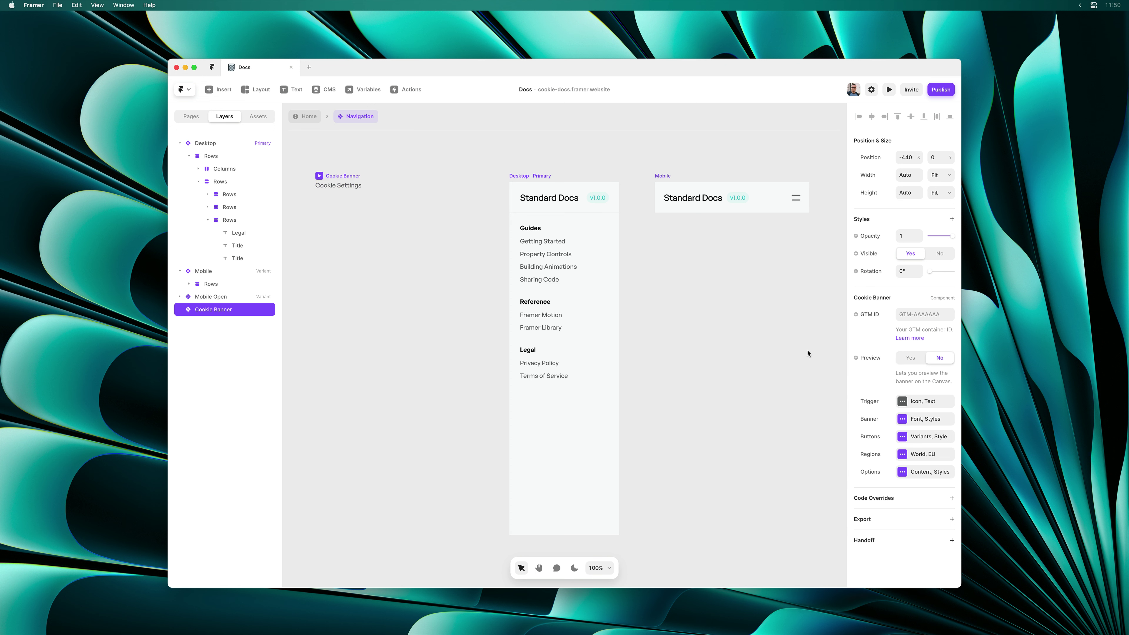
left_click_drag(344, 186, 559, 378)
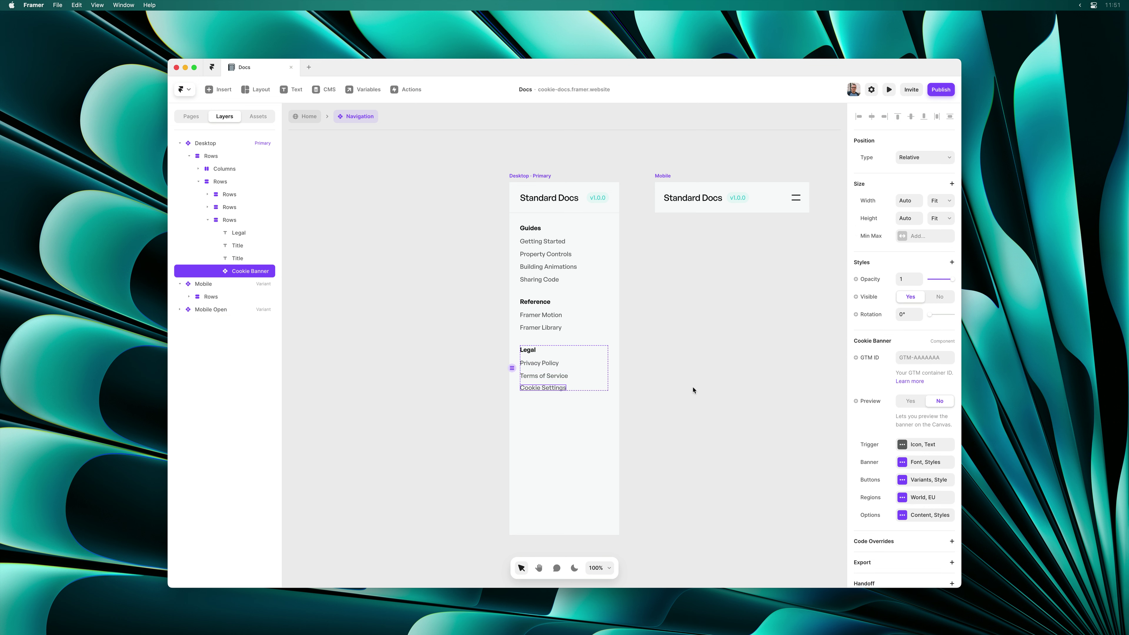
left_click(938, 91)
left_click(880, 175)
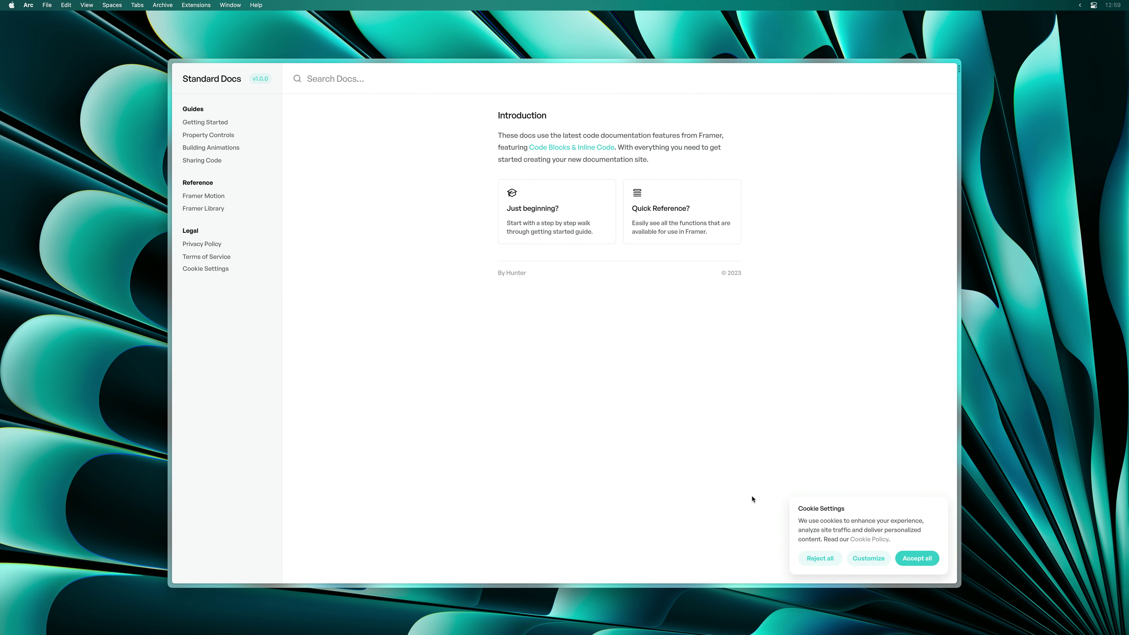
Customize the banner to enable Analytics and Marketing cookies, then save the preferences.
left_click(862, 560)
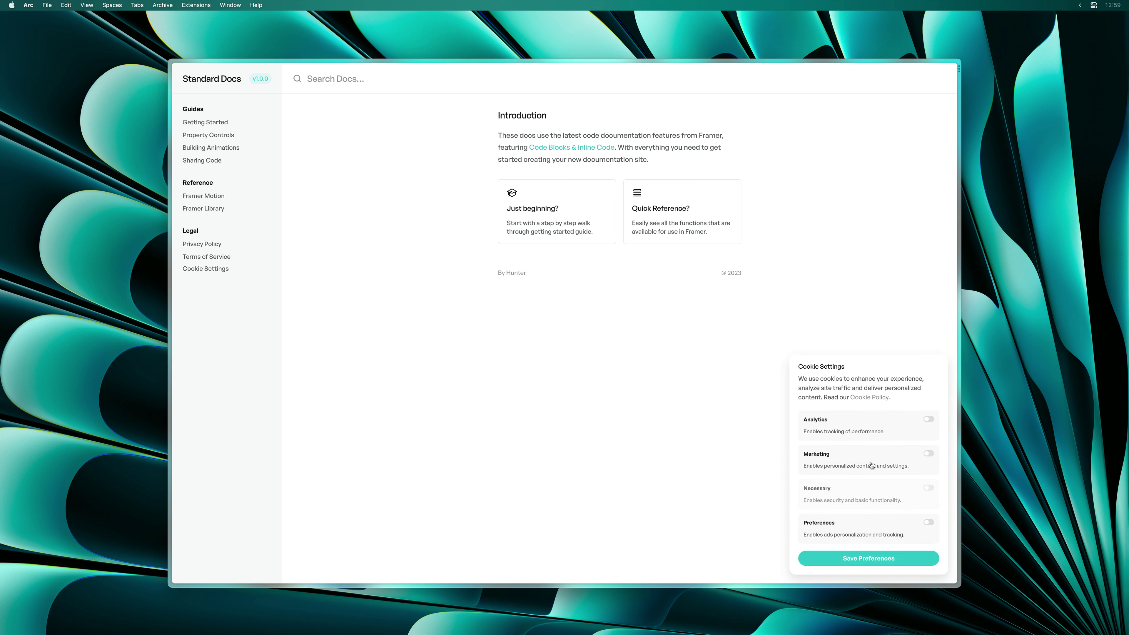
left_click(875, 436)
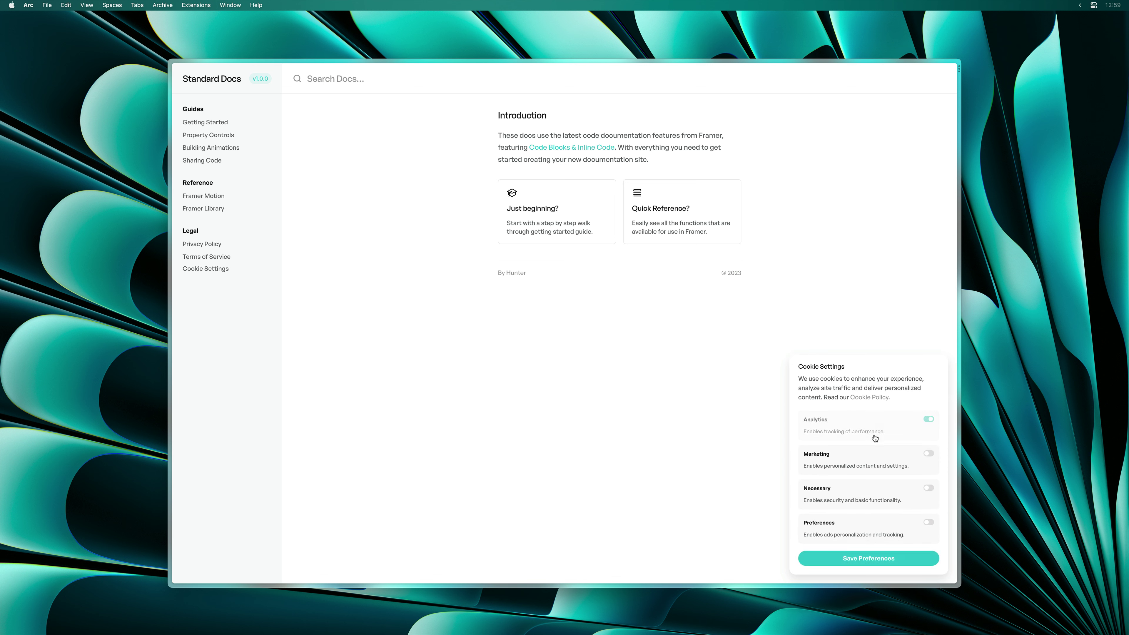
left_click(873, 454)
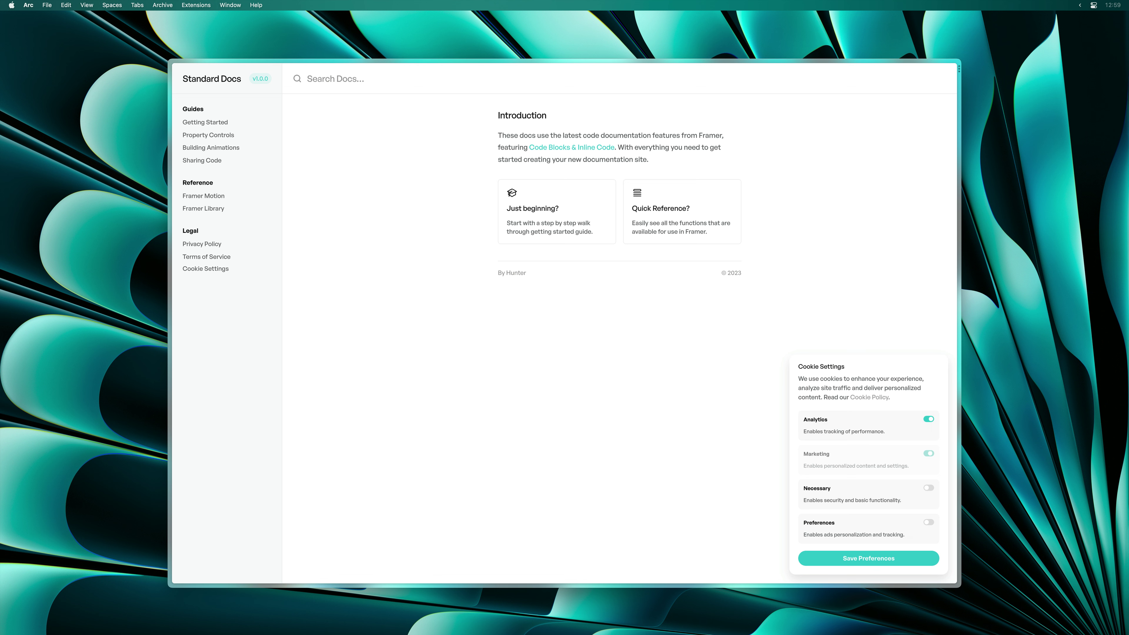
left_click(866, 559)
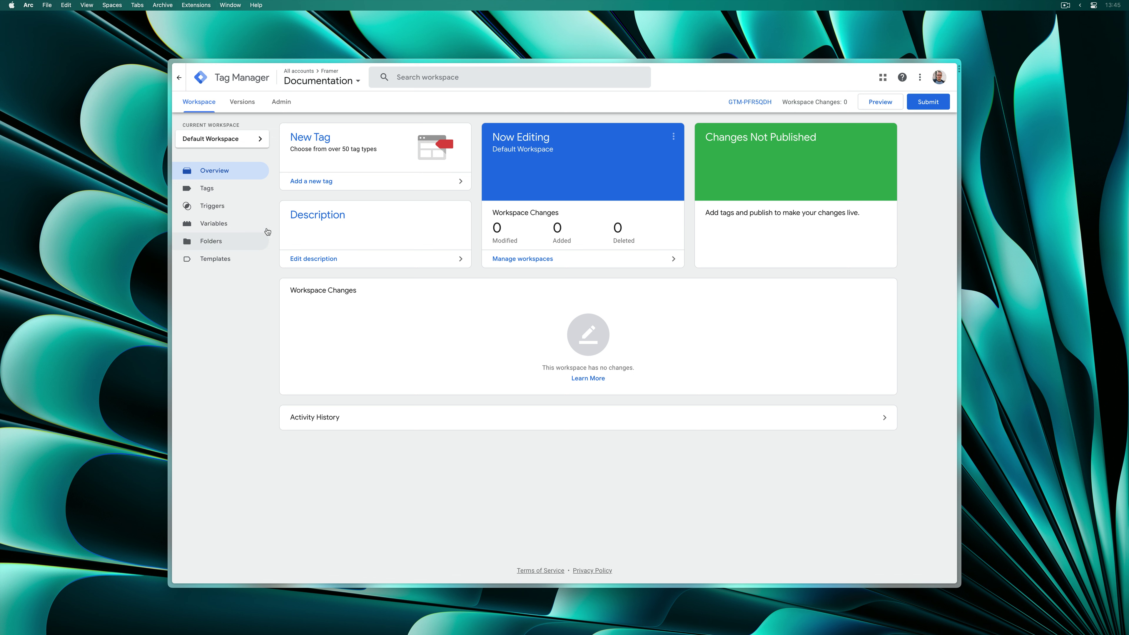
Enable consent overview in the Documentation container settings, save, and return to the workspace.
left_click(289, 111)
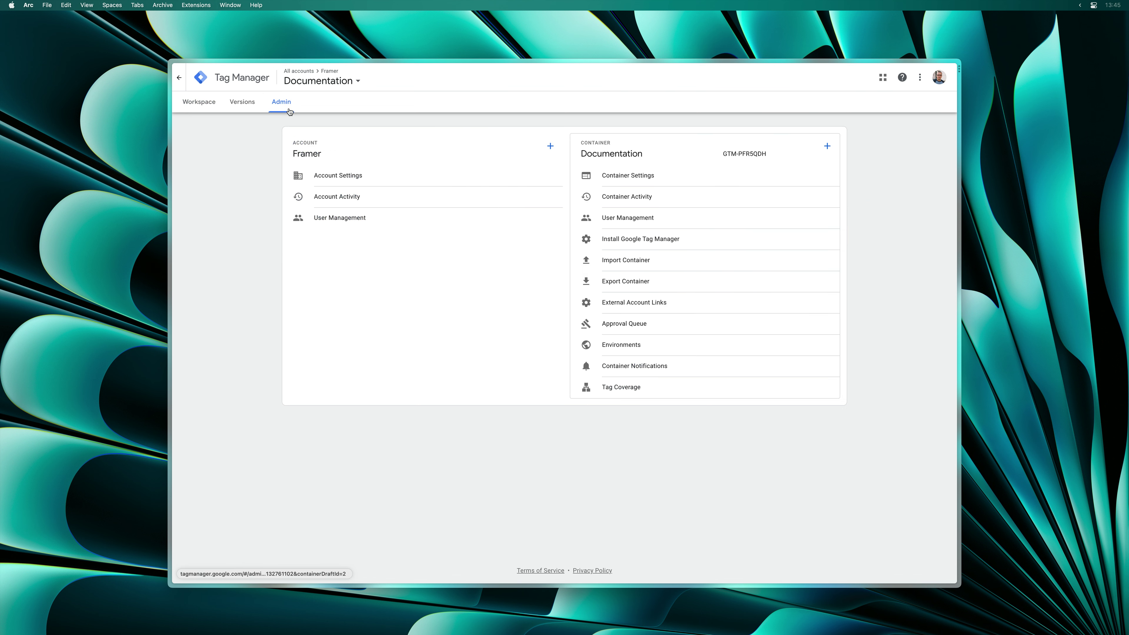
left_click(633, 178)
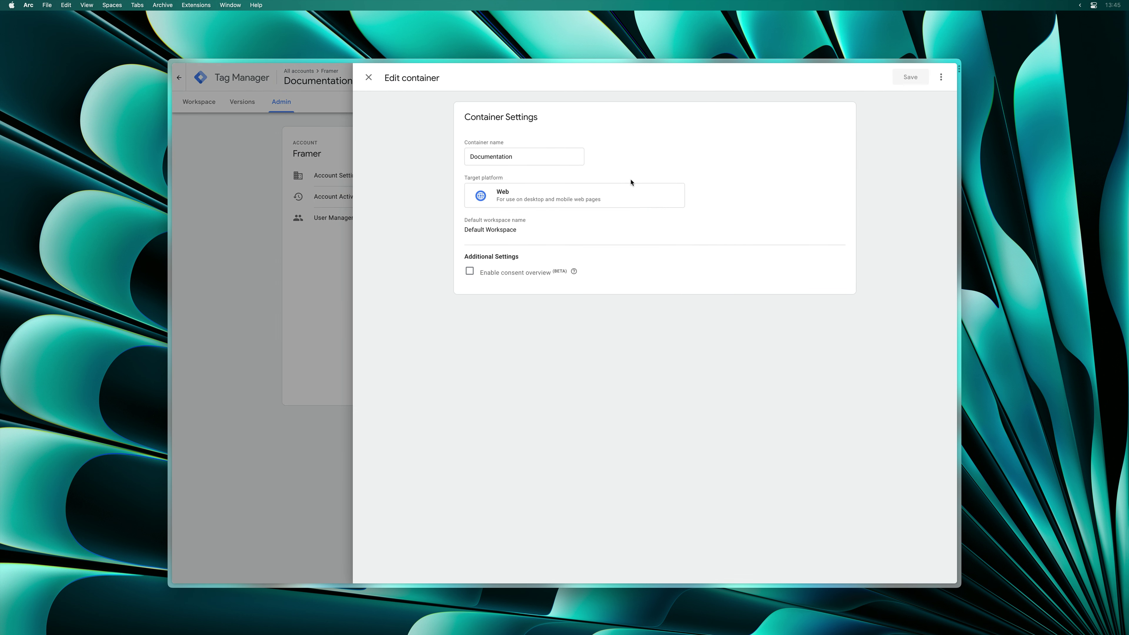
left_click(468, 272)
left_click(910, 76)
left_click(198, 101)
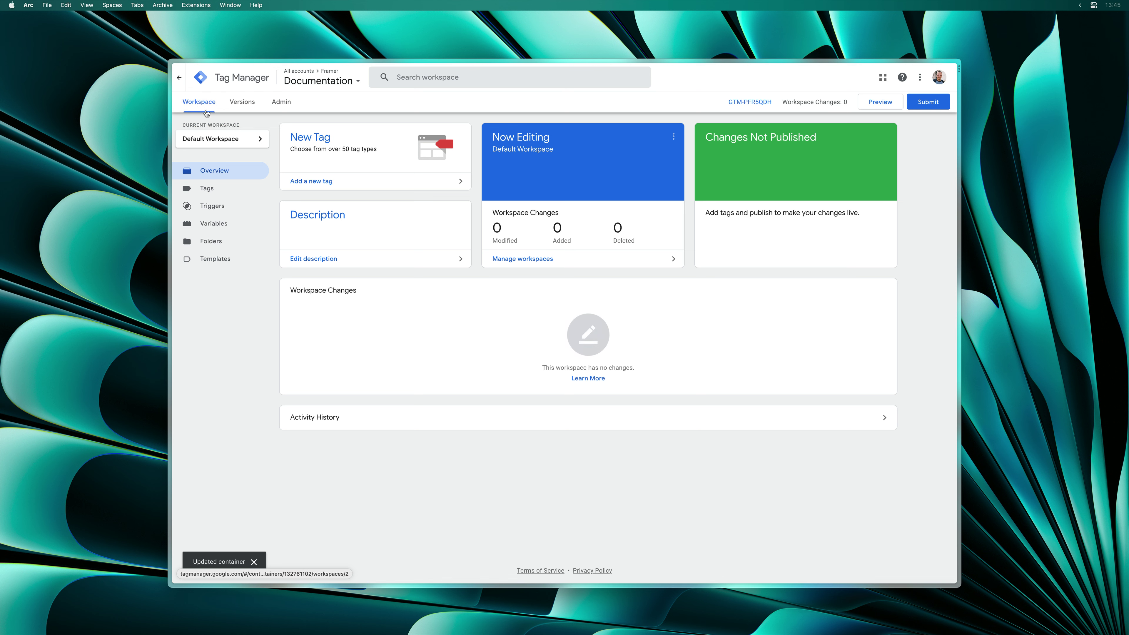
Create a GA4 Configuration tag with the pasted measurement ID and review its consent settings.
left_click(329, 183)
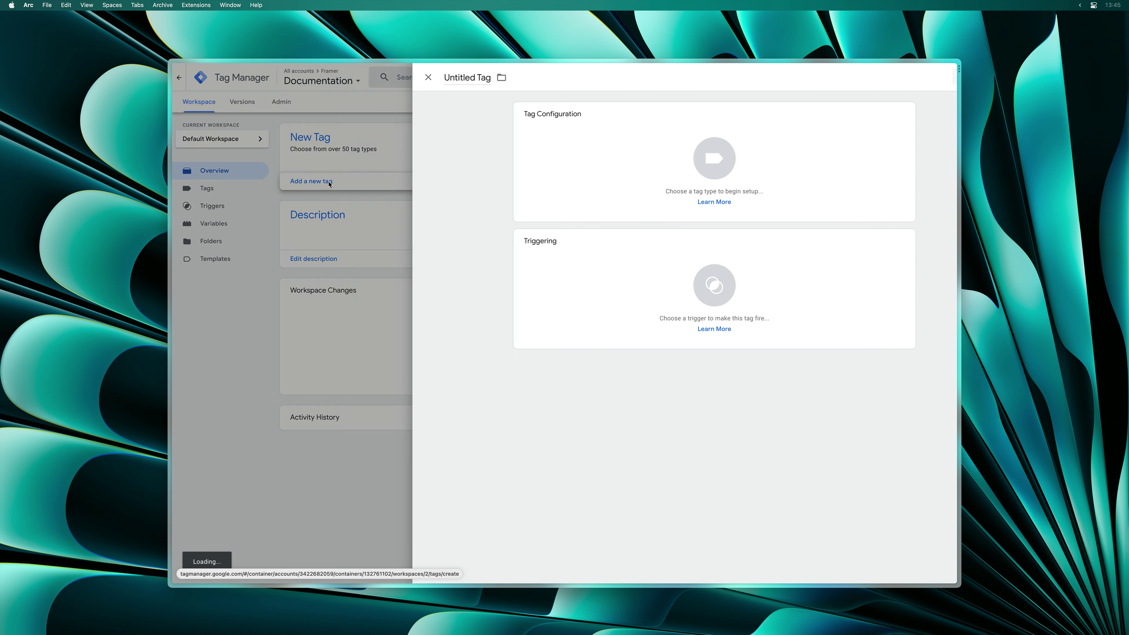
left_click(541, 189)
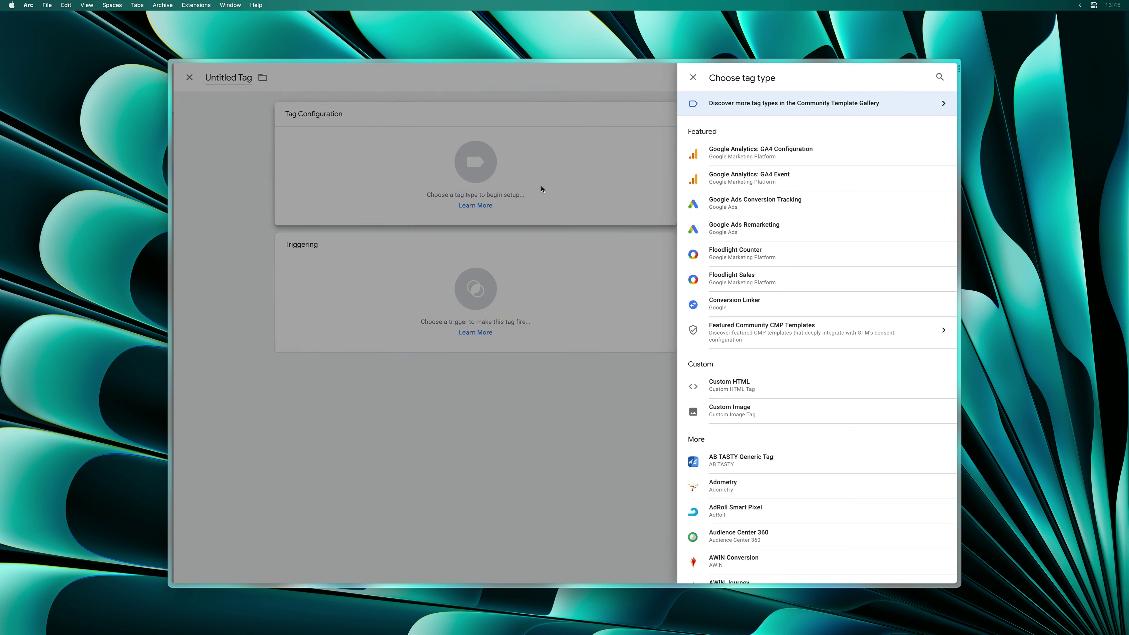
left_click(709, 155)
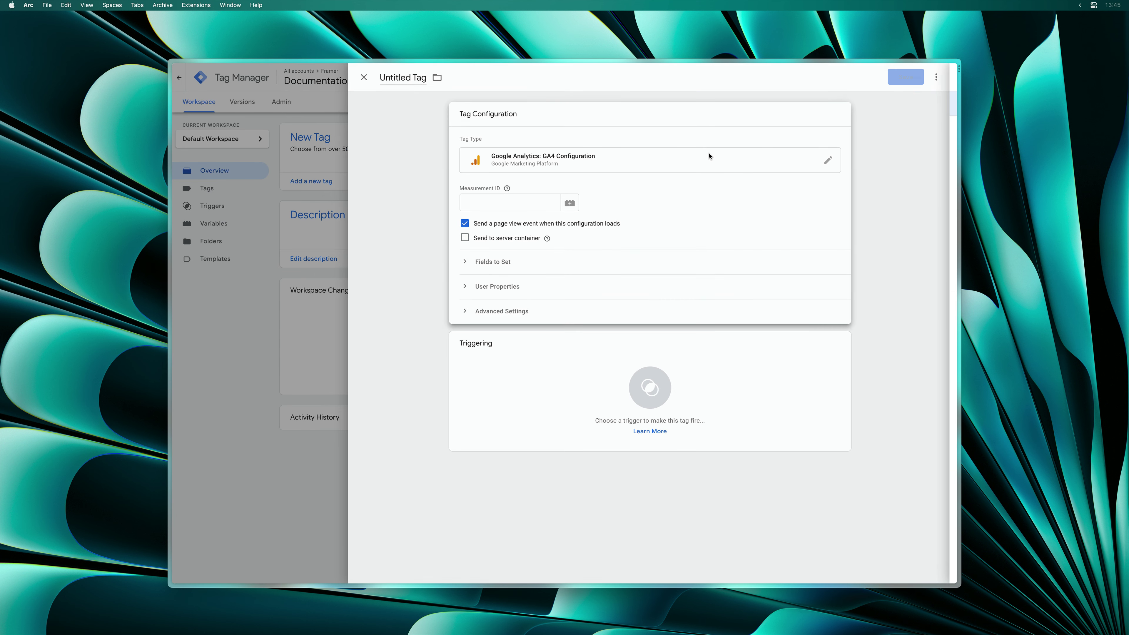
left_click(540, 201)
type("G-EZD7BCBPVT")
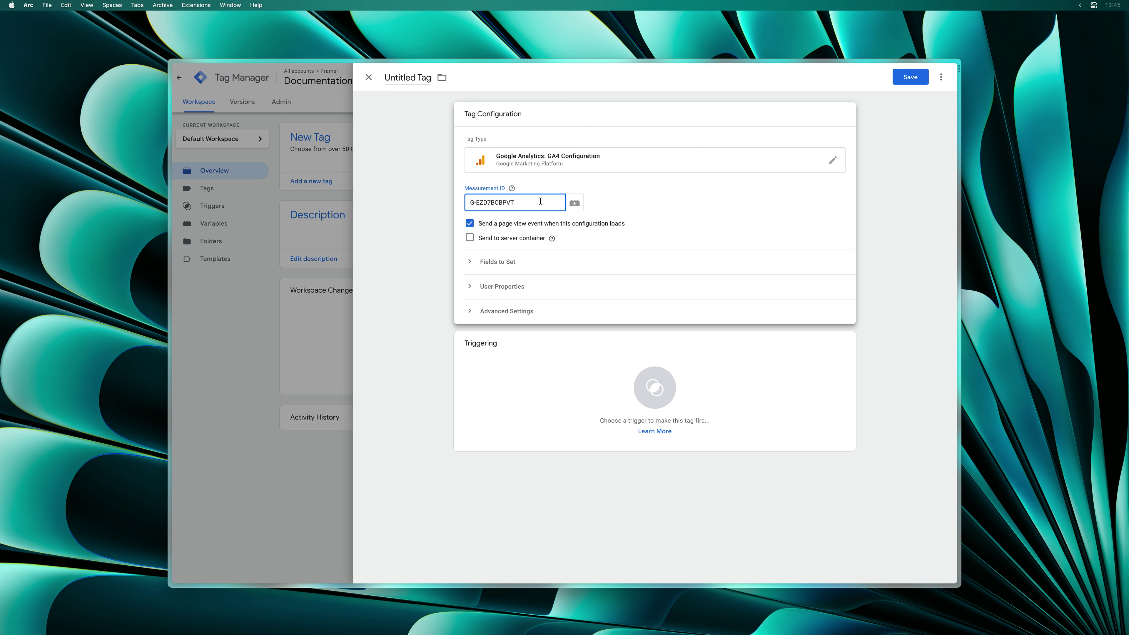
left_click(514, 314)
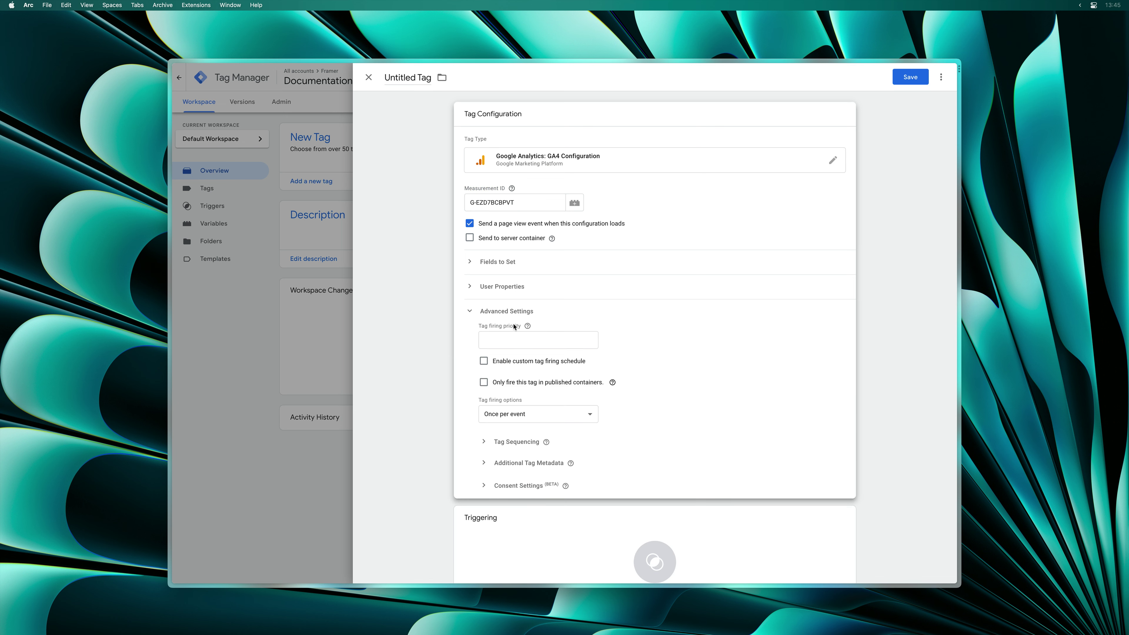
left_click(515, 485)
scroll(515, 485, "down", 3)
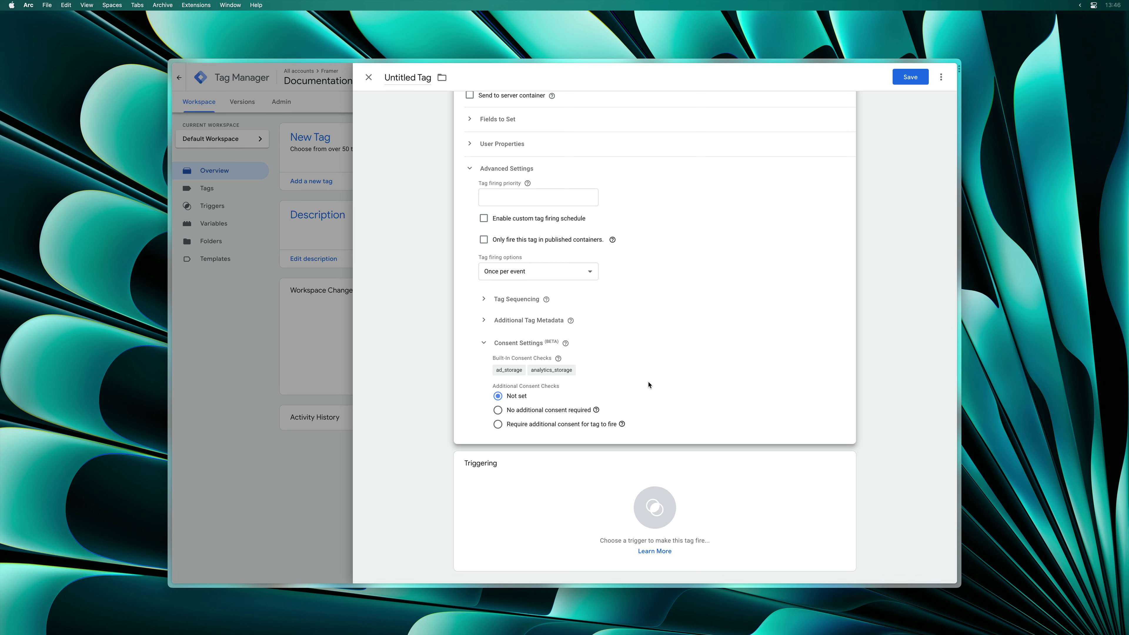
Fire the GA4 tag on All Pages and save it under the suggested name.
left_click(669, 491)
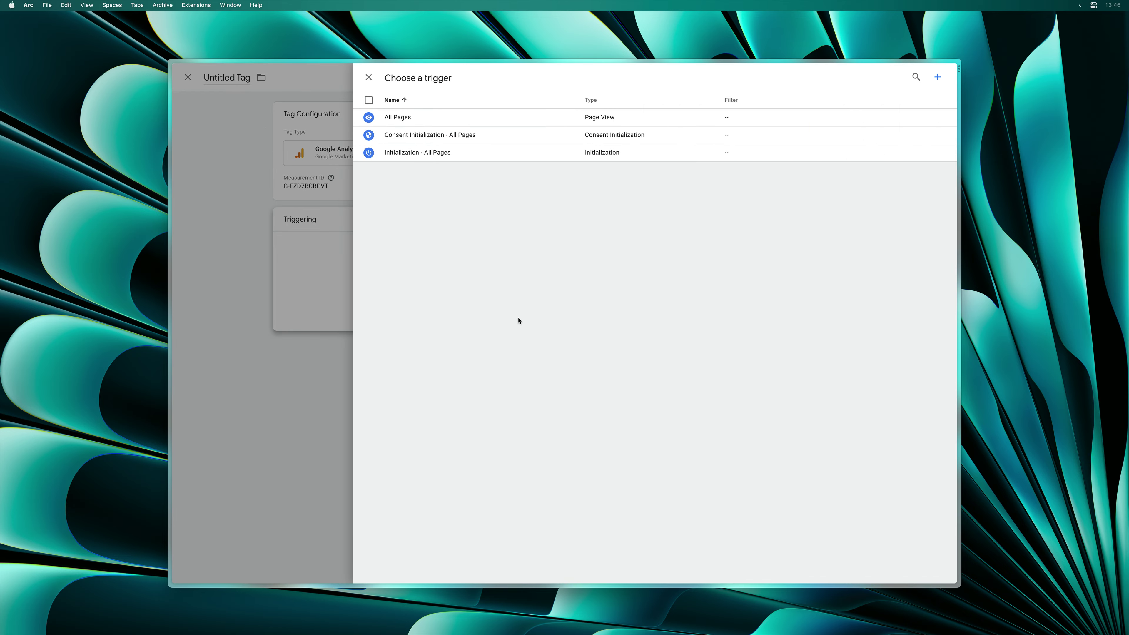
left_click(396, 121)
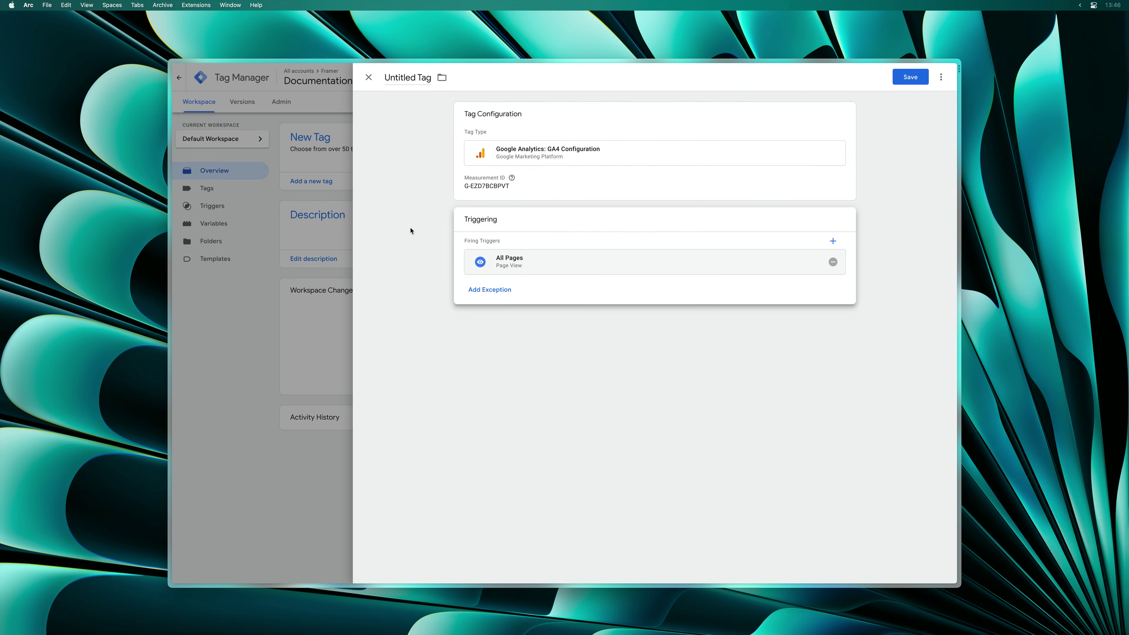
left_click(906, 79)
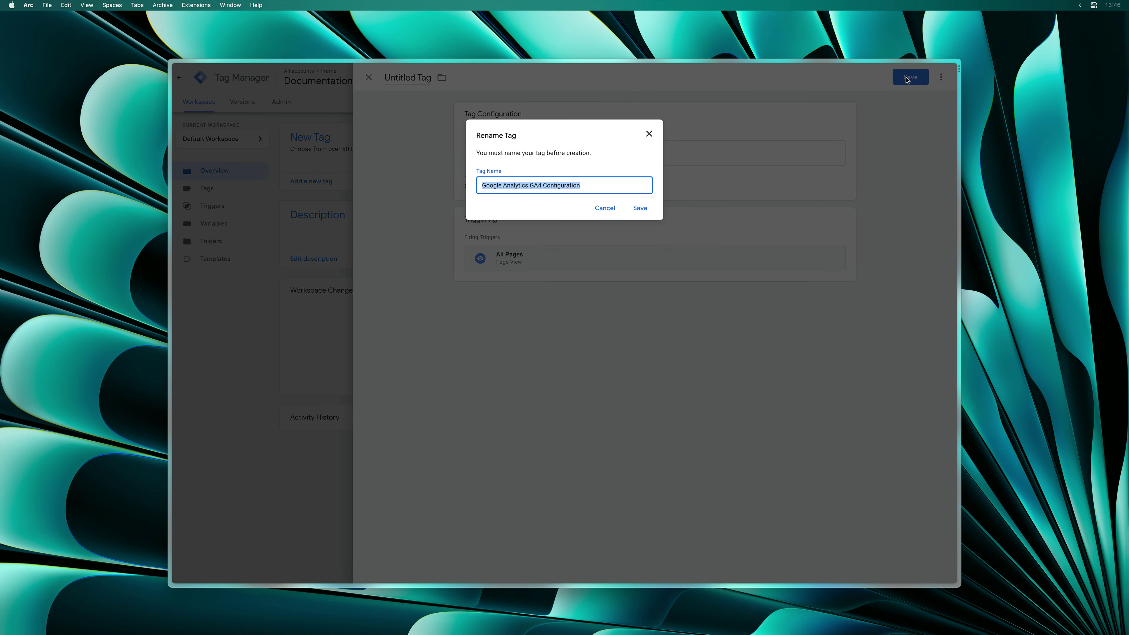
left_click(639, 208)
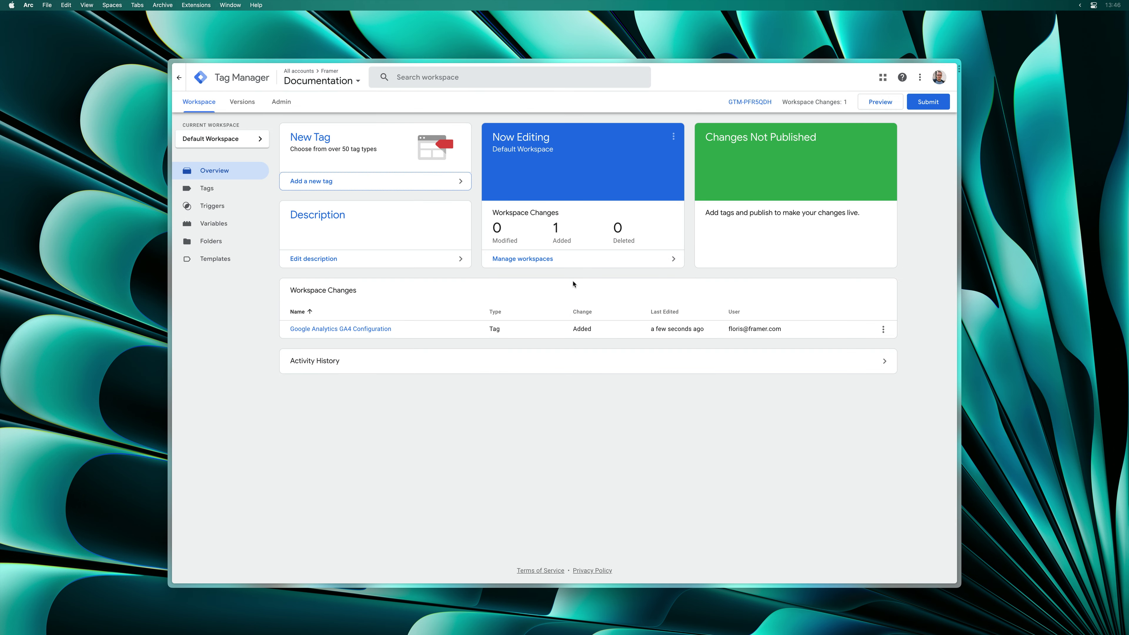
left_click(407, 188)
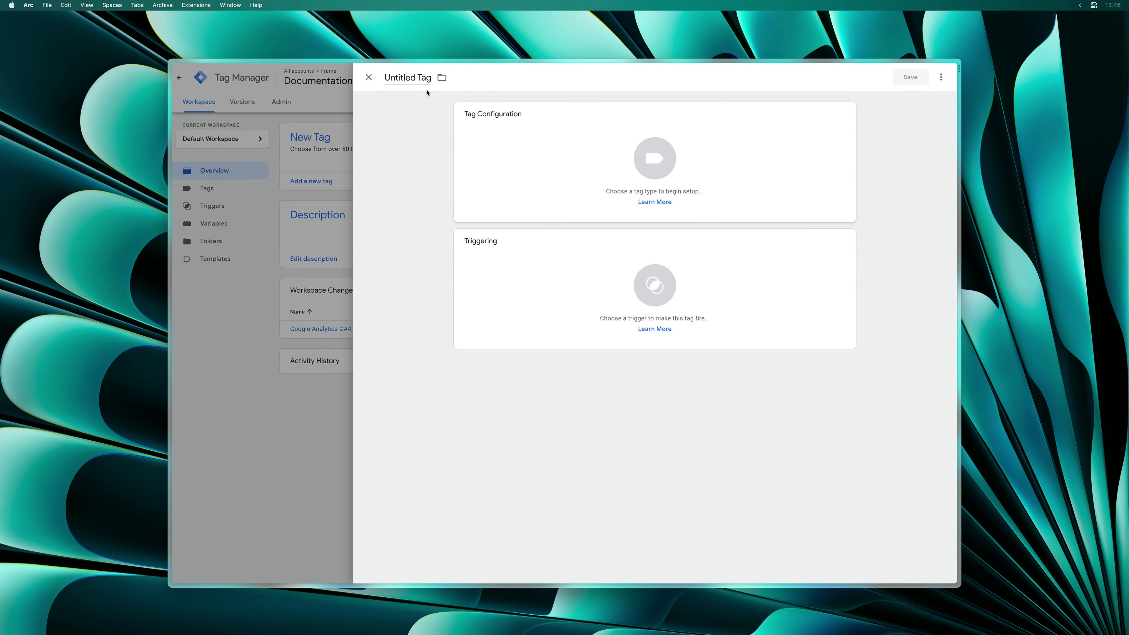
Name the new tag 'Marketing Tag' and make it Custom HTML with the pasted alert script.
left_click(421, 79)
key("alt+shift+Left")
type("marke")
key("BackSpace")
key("BackSpace")
key("BackSpace")
key("BackSpace")
key("BackSpace")
type("Marketing")
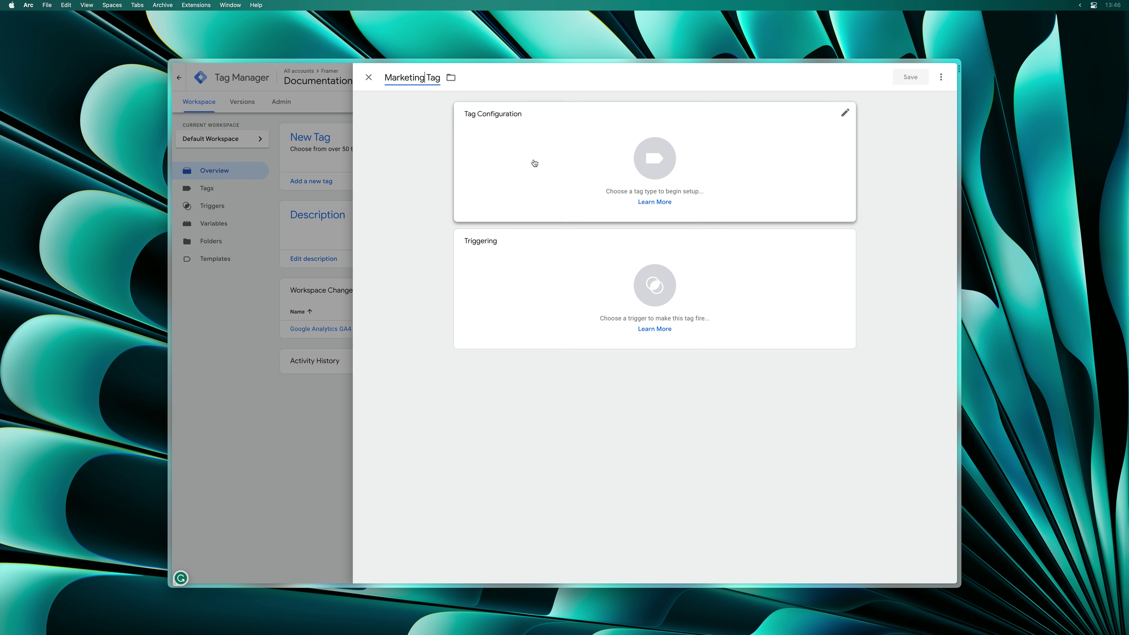
left_click(536, 164)
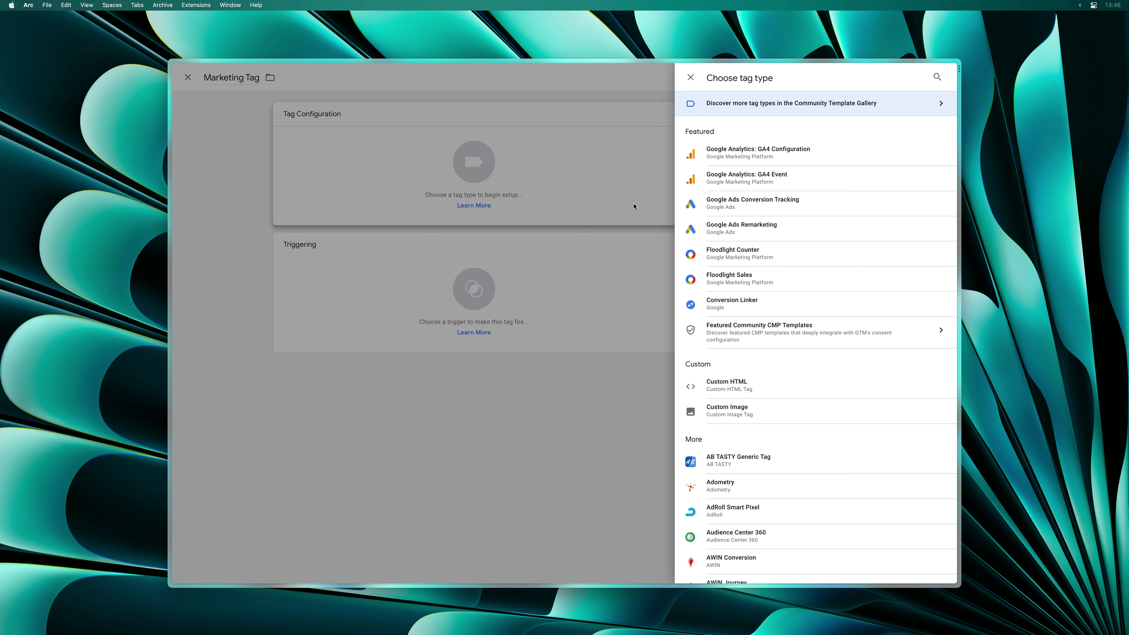
left_click(709, 379)
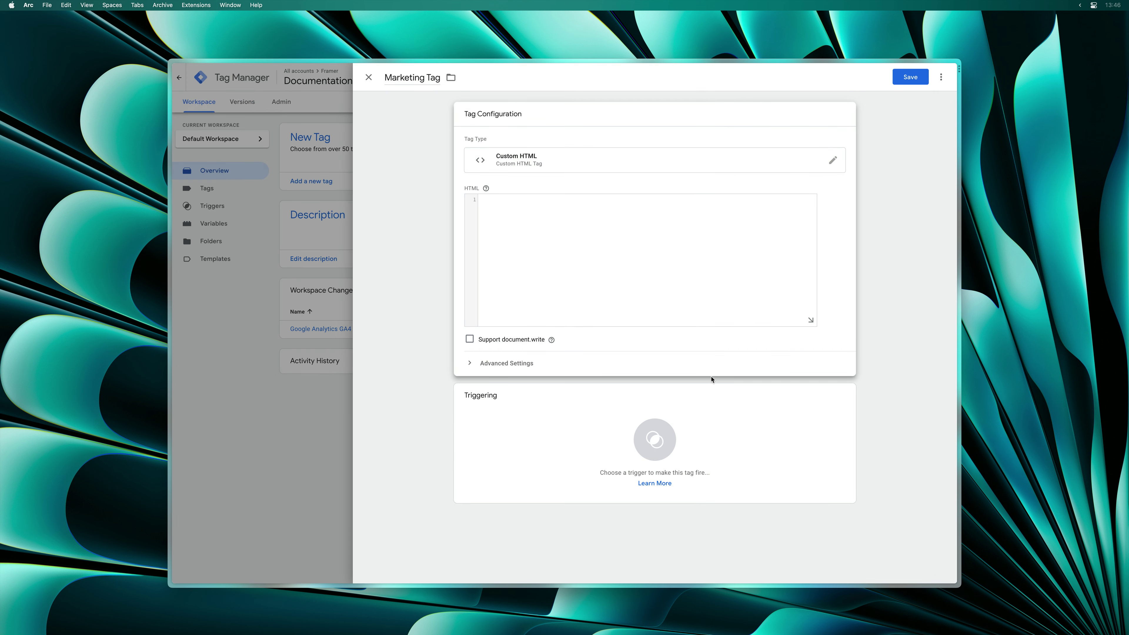
left_click(567, 239)
type("<script>alert(\"Hi from GTM! You have allowed marketing cookies.\")</script>")
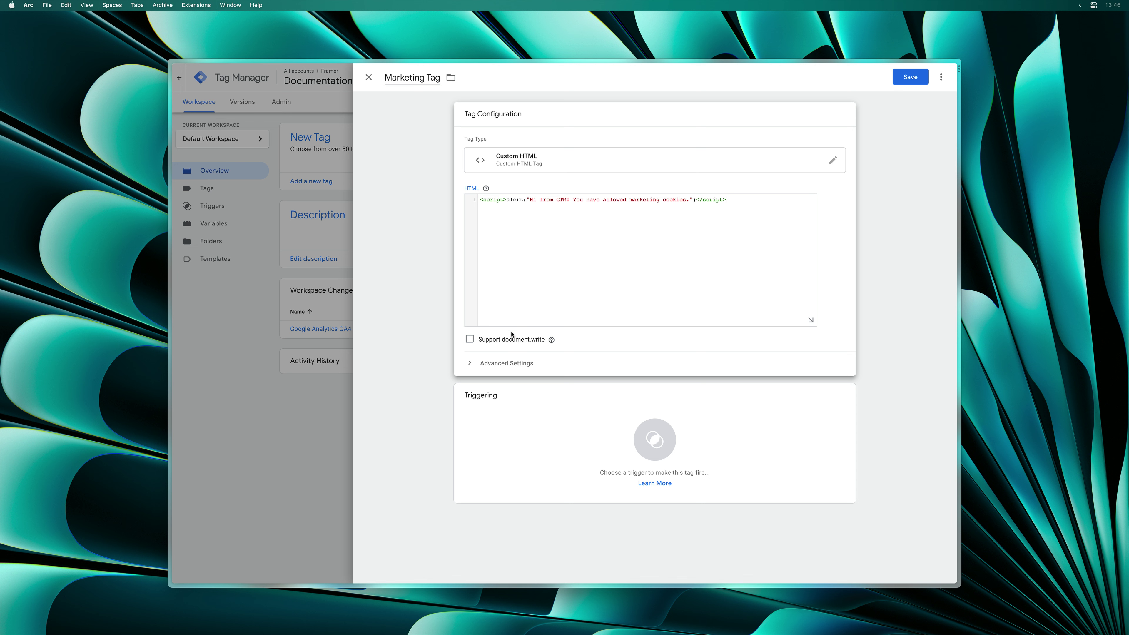
Require additional ad_storage consent before the Marketing Tag fires.
left_click(499, 368)
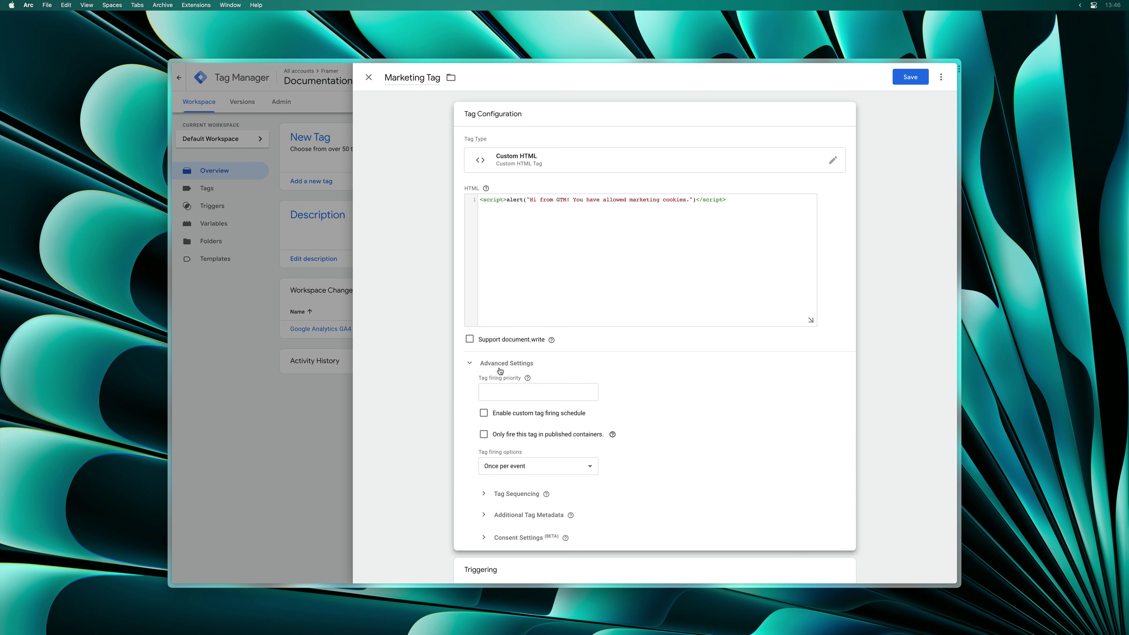
left_click(529, 537)
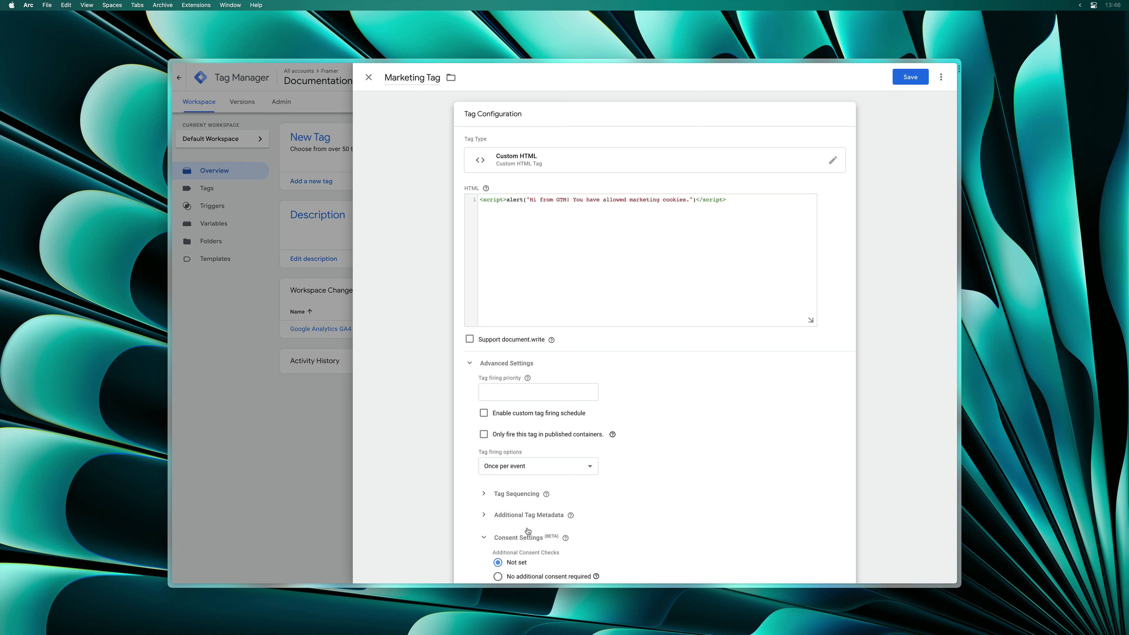
scroll(528, 533, "down", 3)
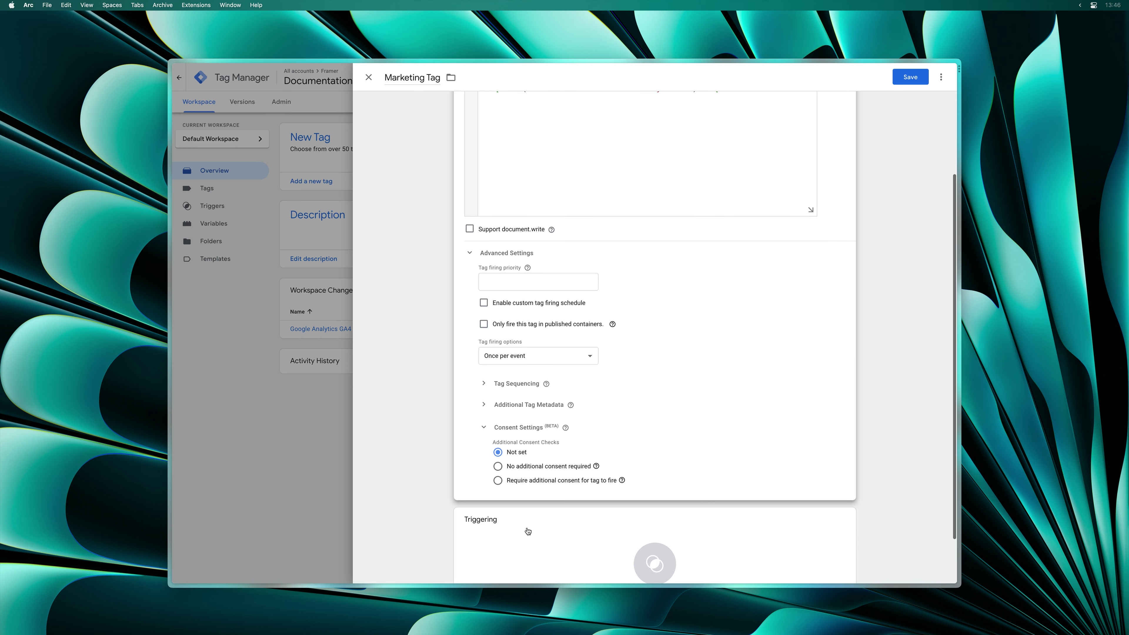
left_click(510, 480)
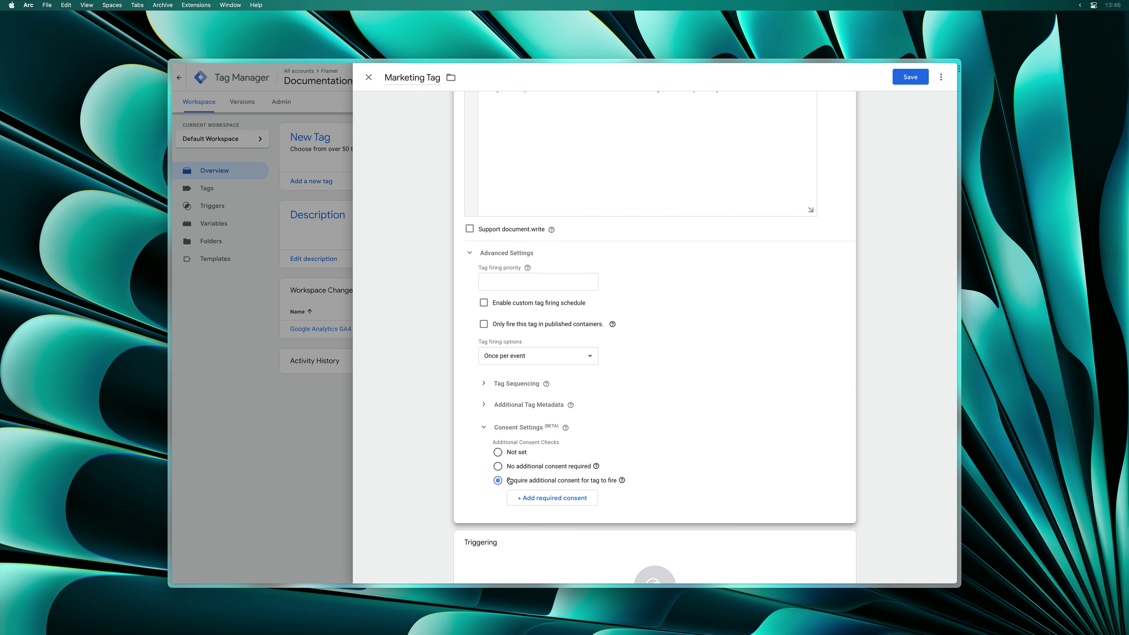
left_click(547, 497)
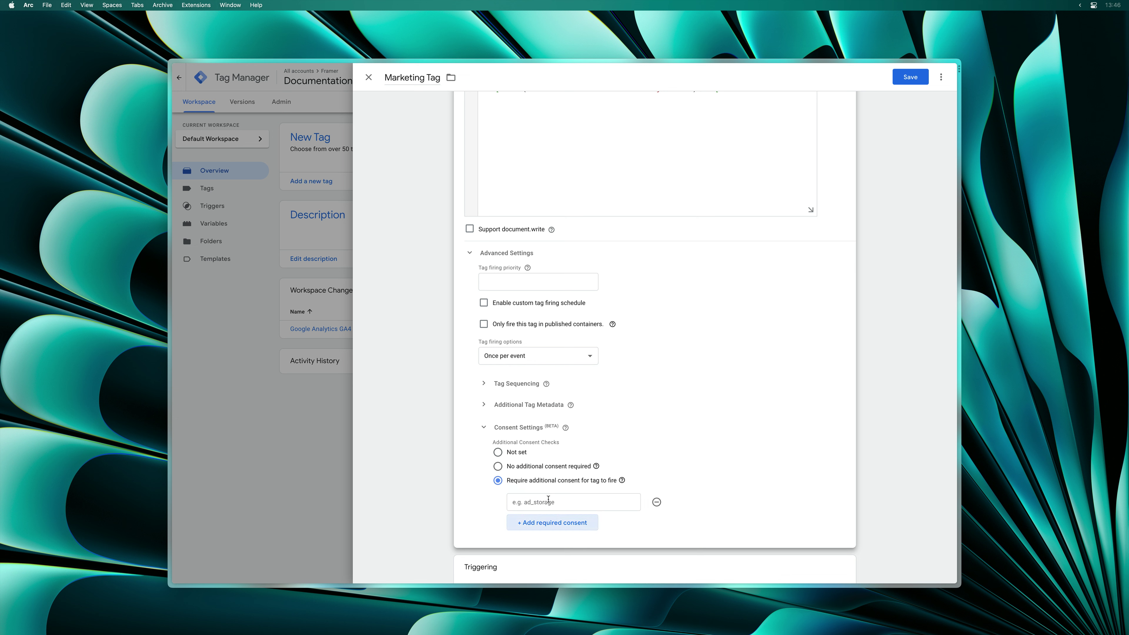
left_click(548, 498)
scroll(548, 499, "down", 4)
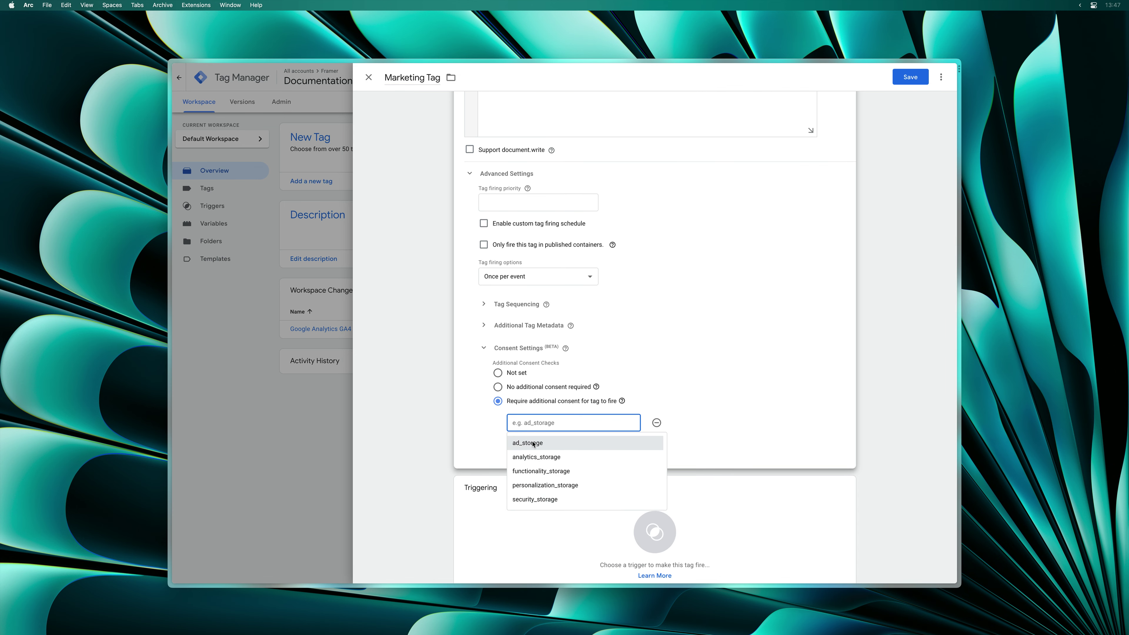
left_click(533, 443)
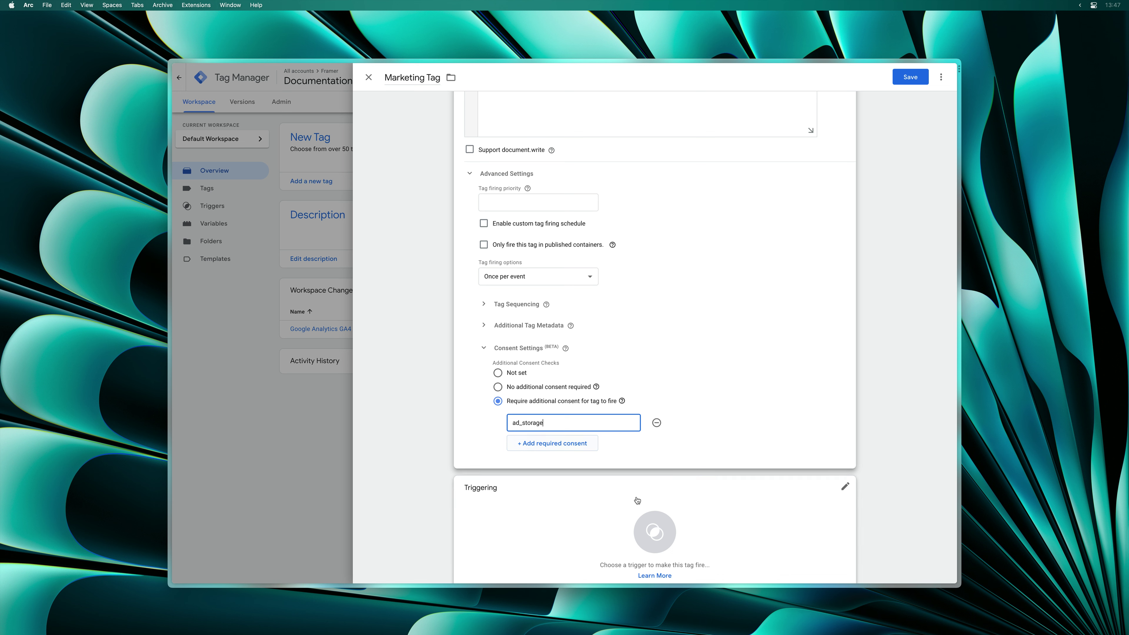
Trigger the Marketing Tag on All Pages and save it.
left_click(644, 517)
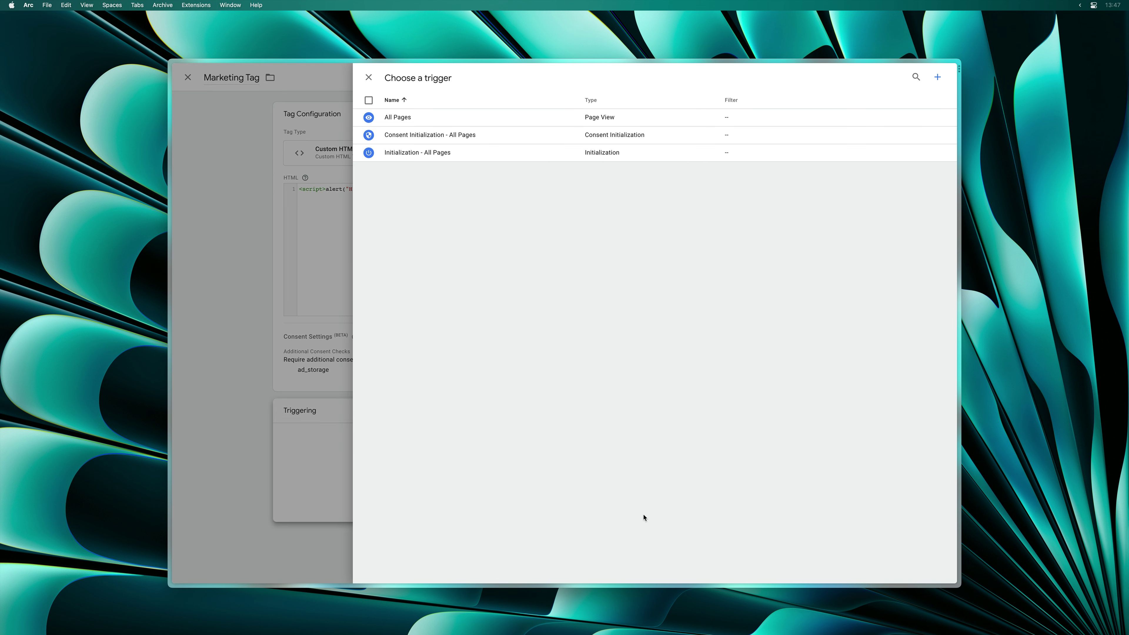
left_click(475, 123)
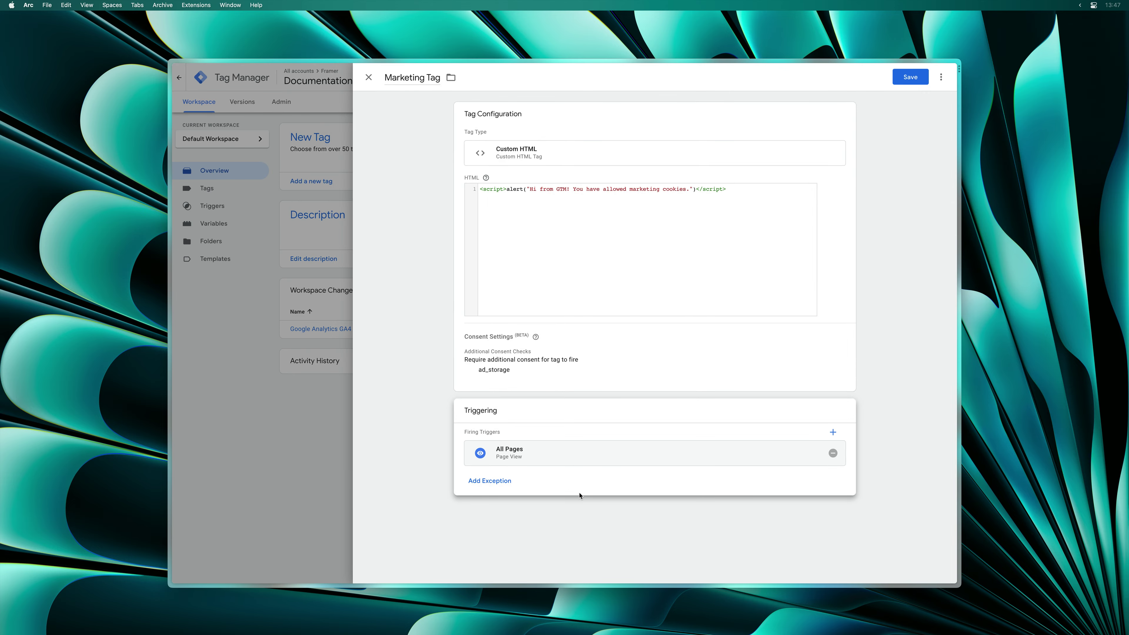
left_click(909, 77)
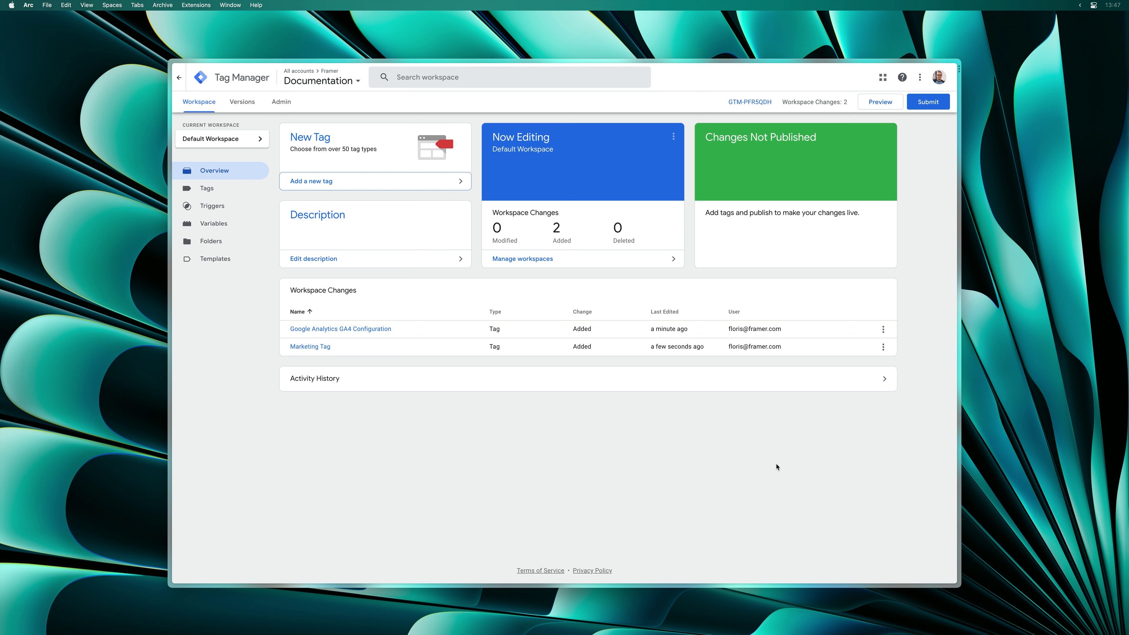
Publish the workspace as version 'Setup consent tags' and copy the container ID.
left_click(921, 108)
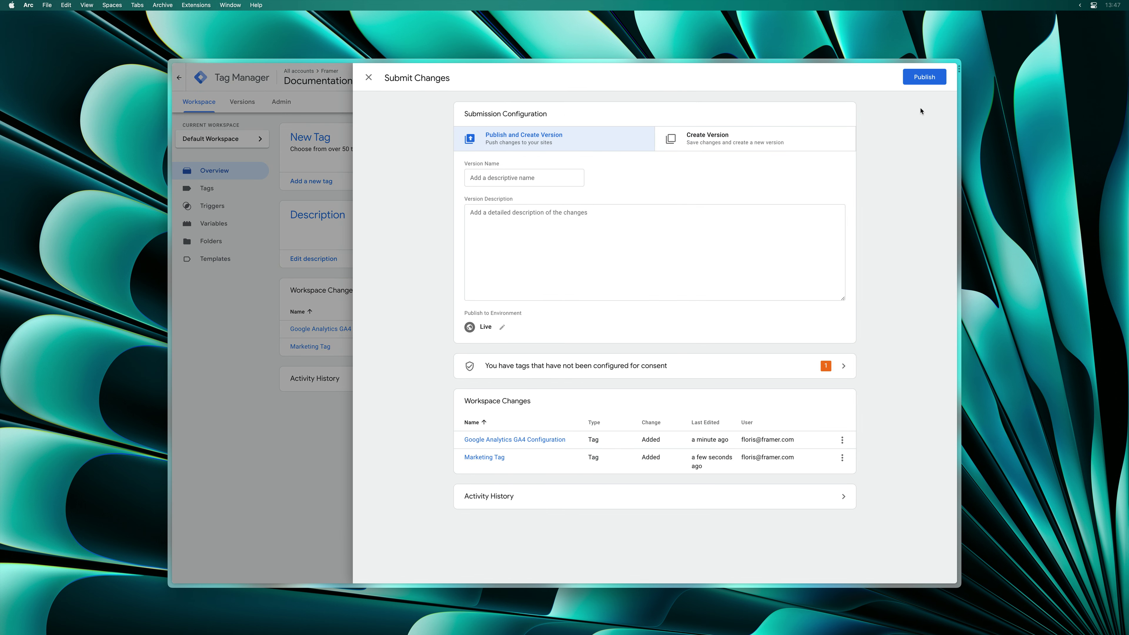
left_click(924, 77)
left_click(630, 202)
type("Setup consent tags")
left_click(680, 334)
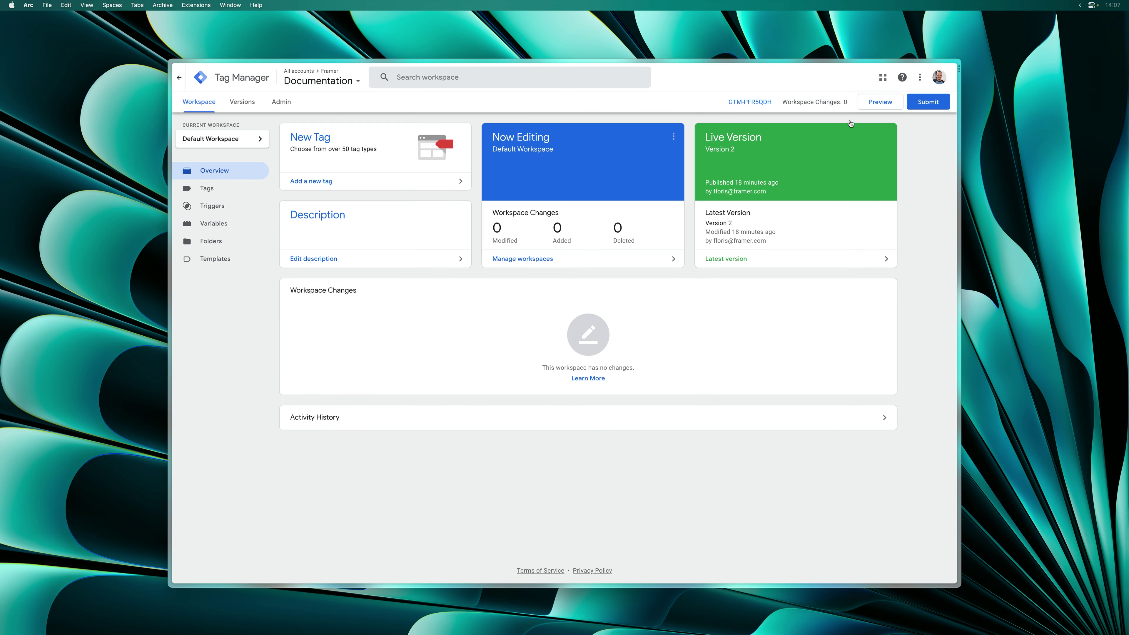
right_click(764, 102)
key("super+c")
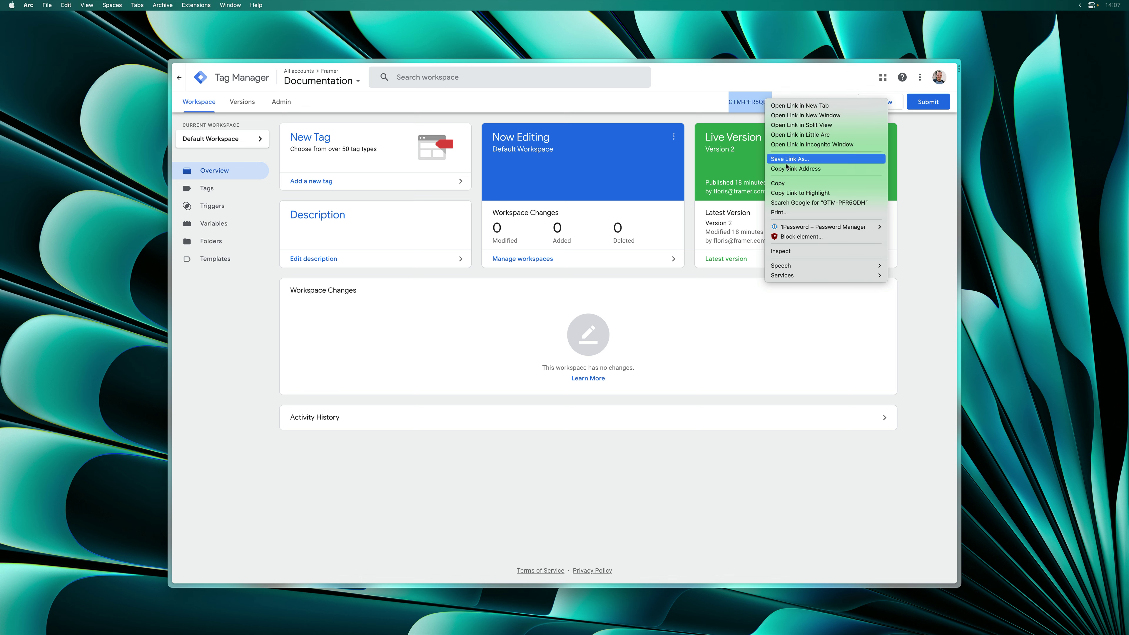
left_click(835, 184)
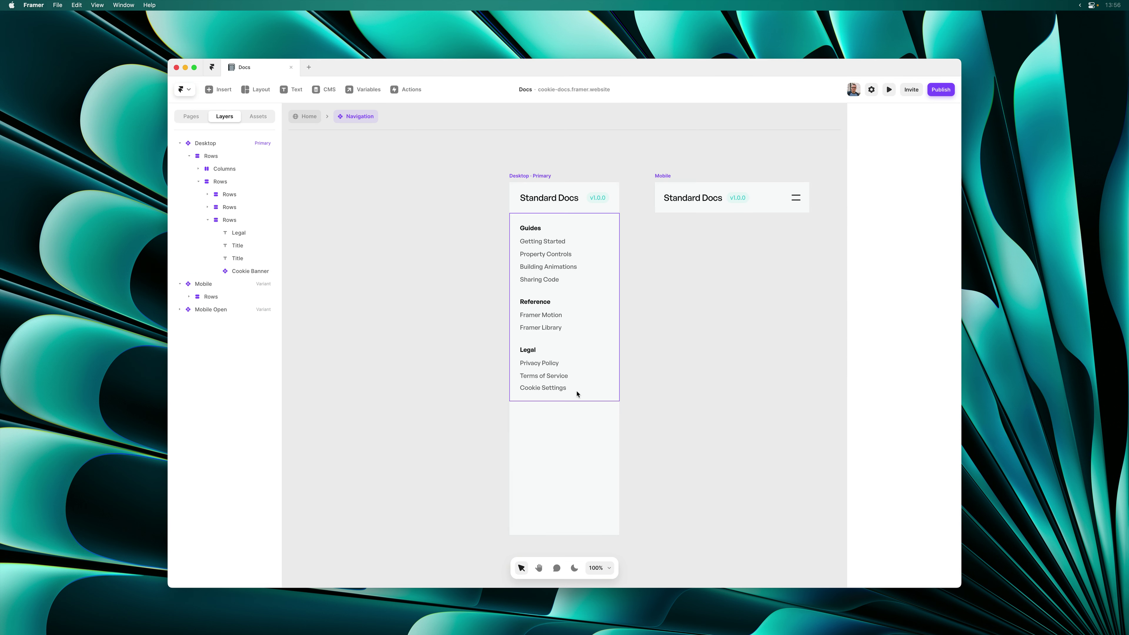
Paste the container ID into the Cookie Banner's GTM ID field and publish the update.
left_click(561, 389)
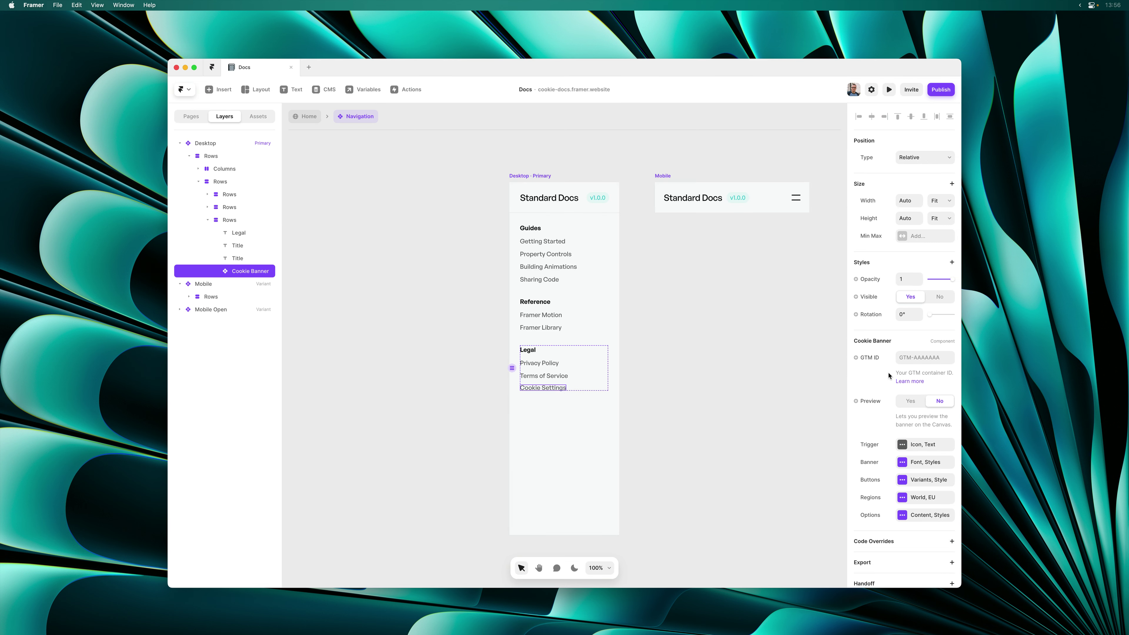
left_click(913, 361)
key("super+v")
left_click(940, 90)
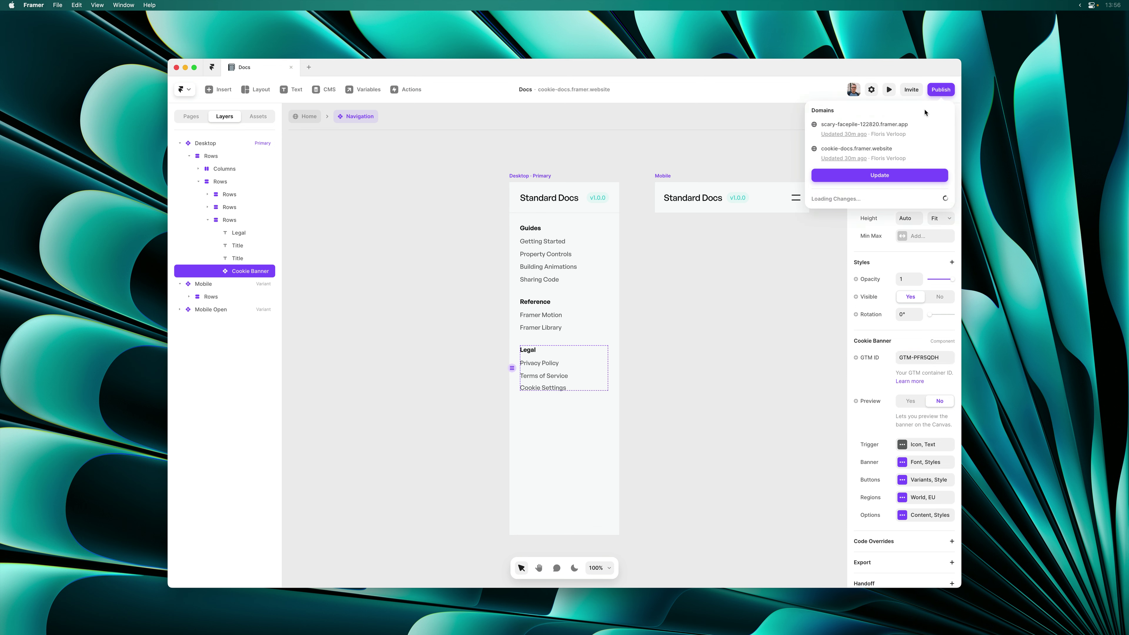
left_click(886, 175)
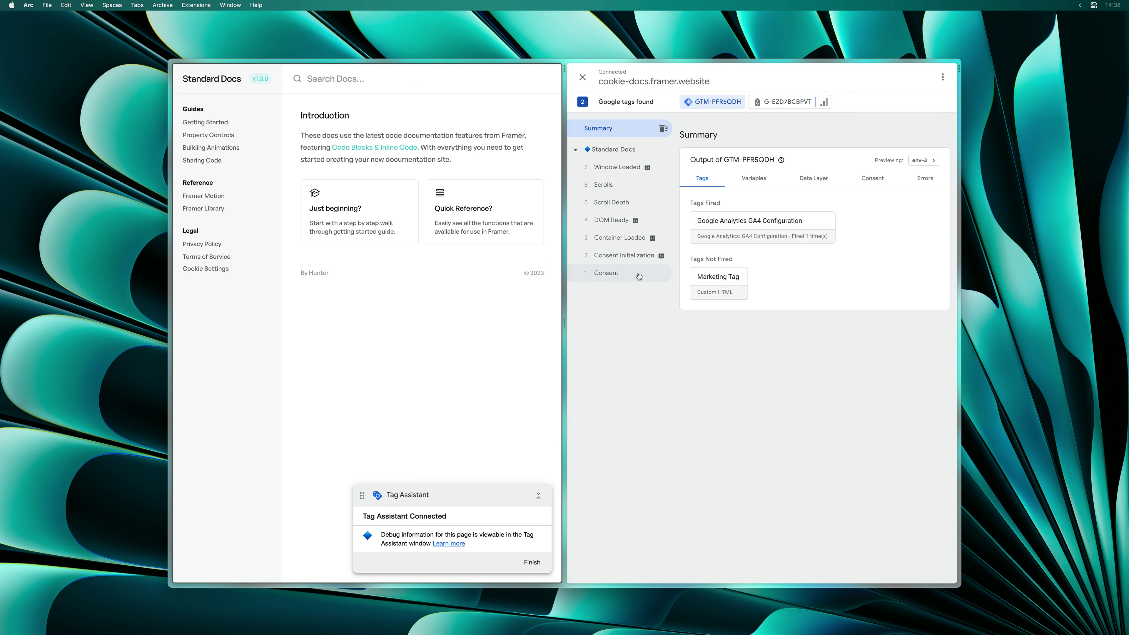
Show the '1 Consent' event's Consent tab, with all five storage types denied by default.
left_click(621, 277)
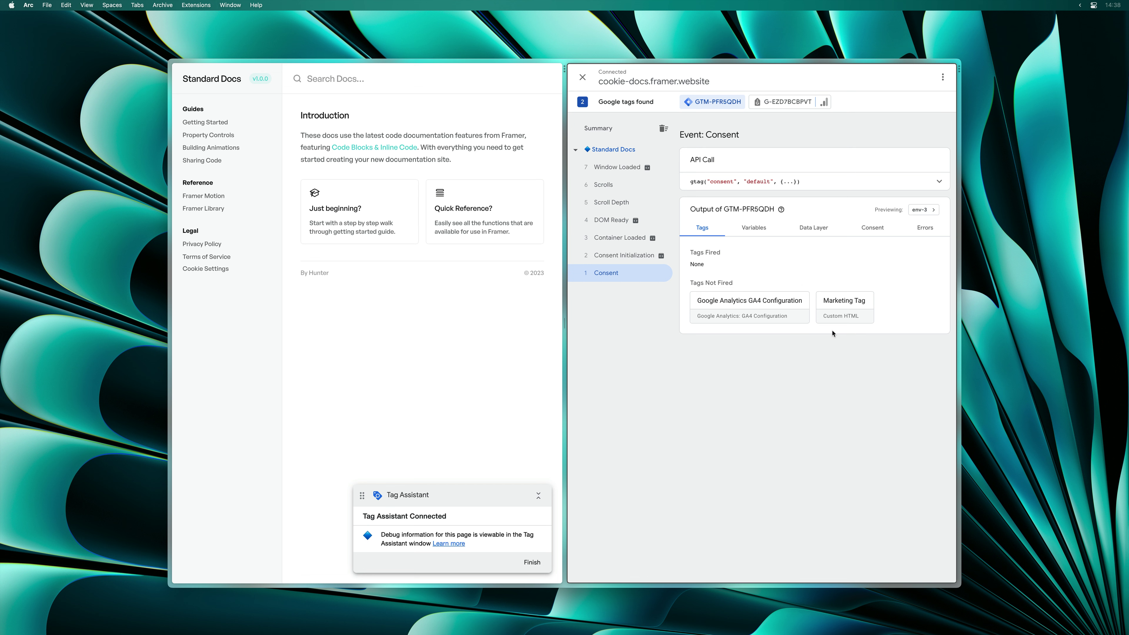
left_click(877, 237)
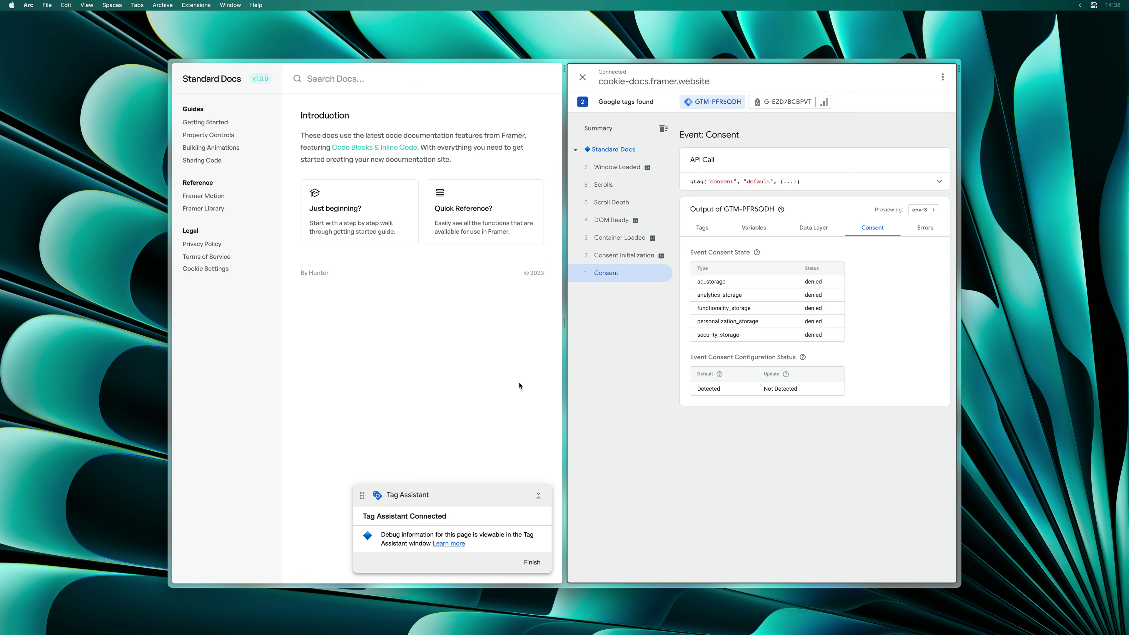
left_click_drag(509, 491, 336, 492)
Grant Analytics cookies through the banner's Customize panel and inspect consent event 8.
left_click(224, 270)
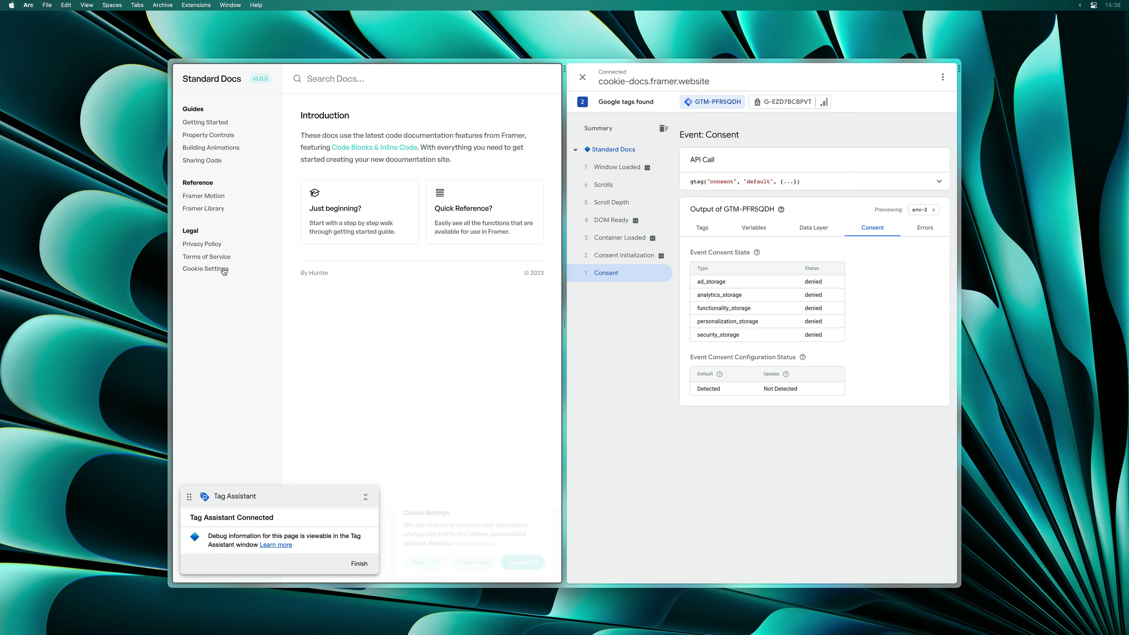
left_click(475, 559)
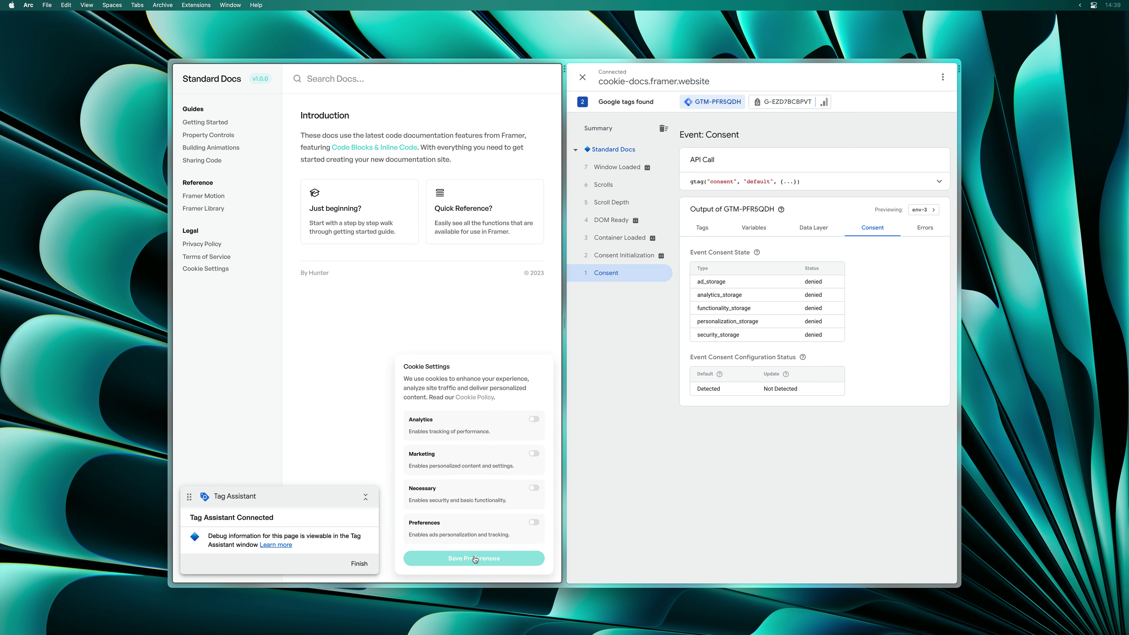
left_click(510, 426)
left_click(486, 558)
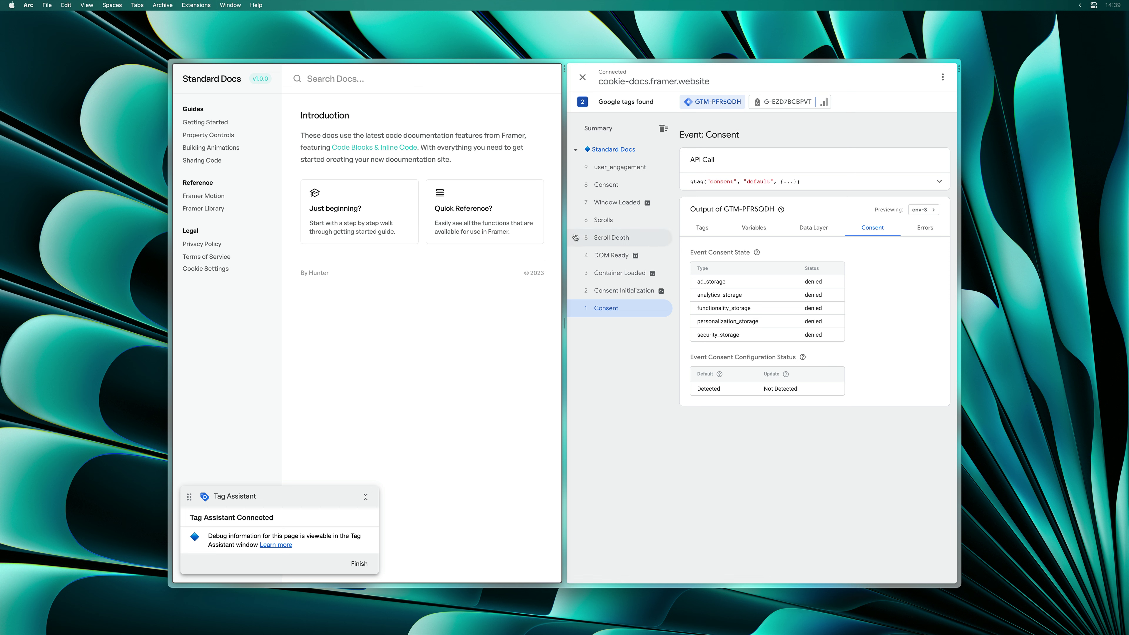
left_click(596, 192)
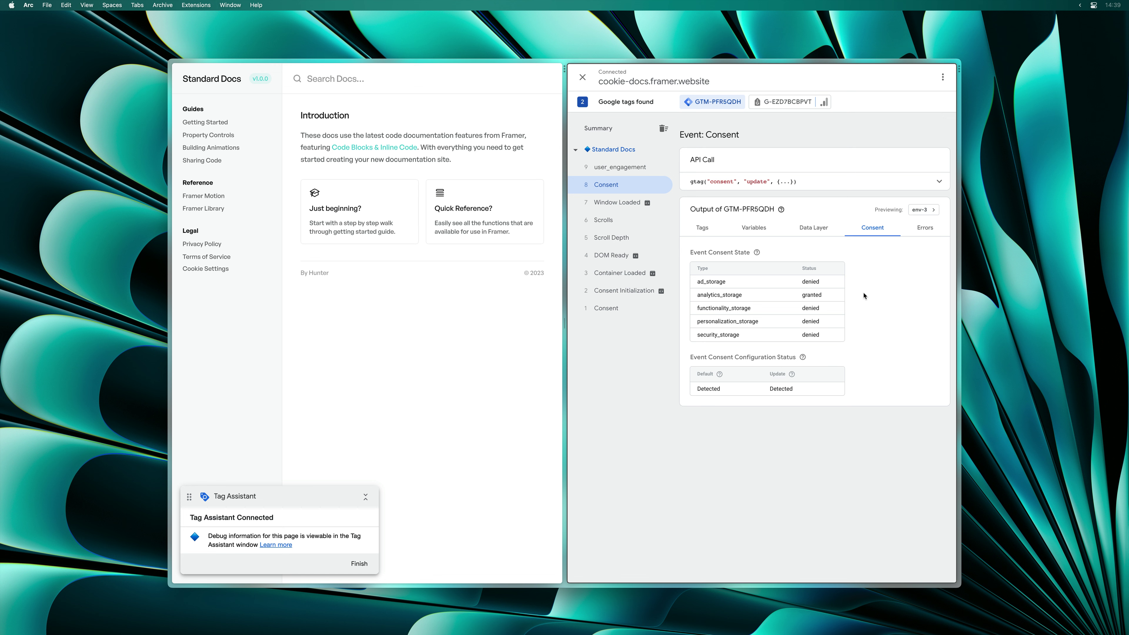
Also grant Marketing cookies and confirm event 10 shows ad_storage and analytics_storage granted.
left_click(224, 269)
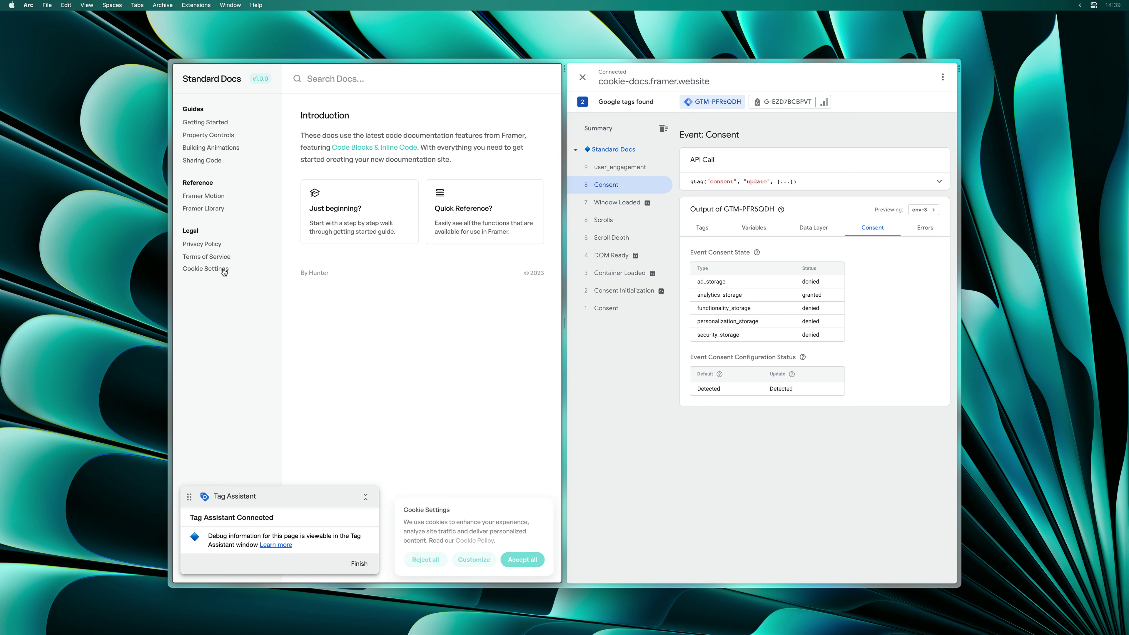
left_click(473, 558)
left_click(493, 455)
left_click(503, 556)
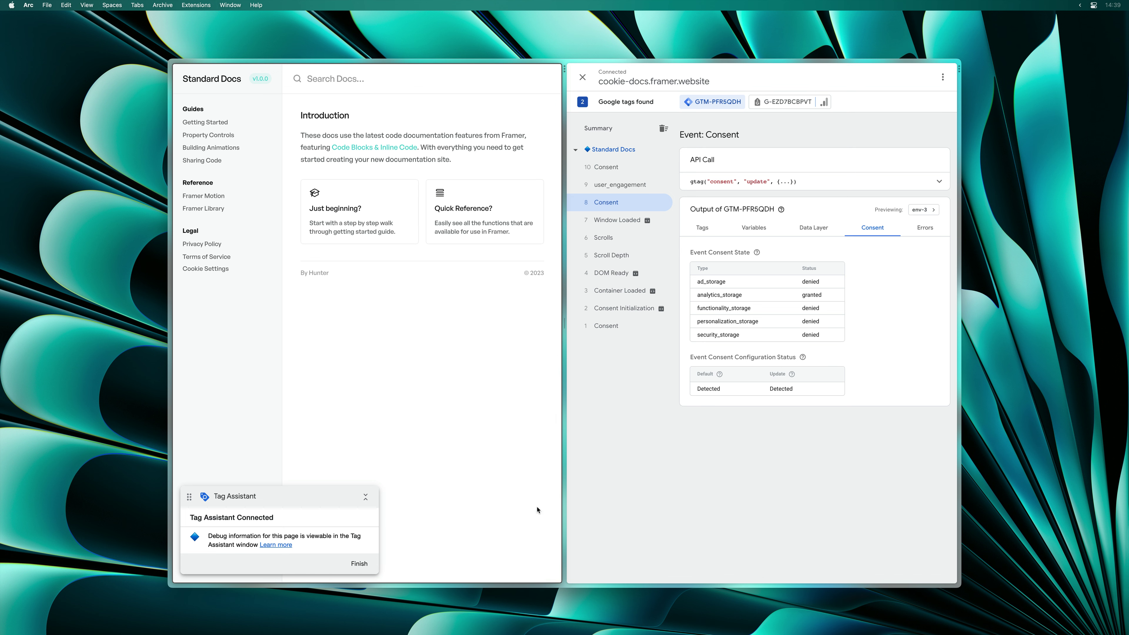
left_click(607, 168)
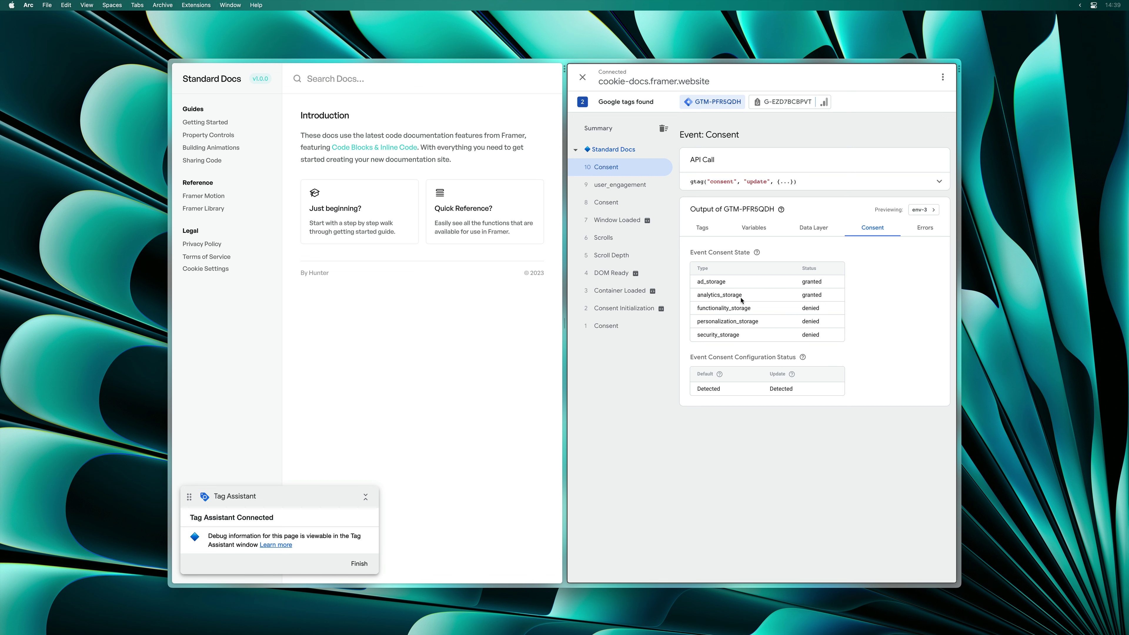
Reload the docs page with Cmd+R and dismiss the Marketing Tag's allowed-marketing-cookies alert.
left_click(411, 355)
key("super+r")
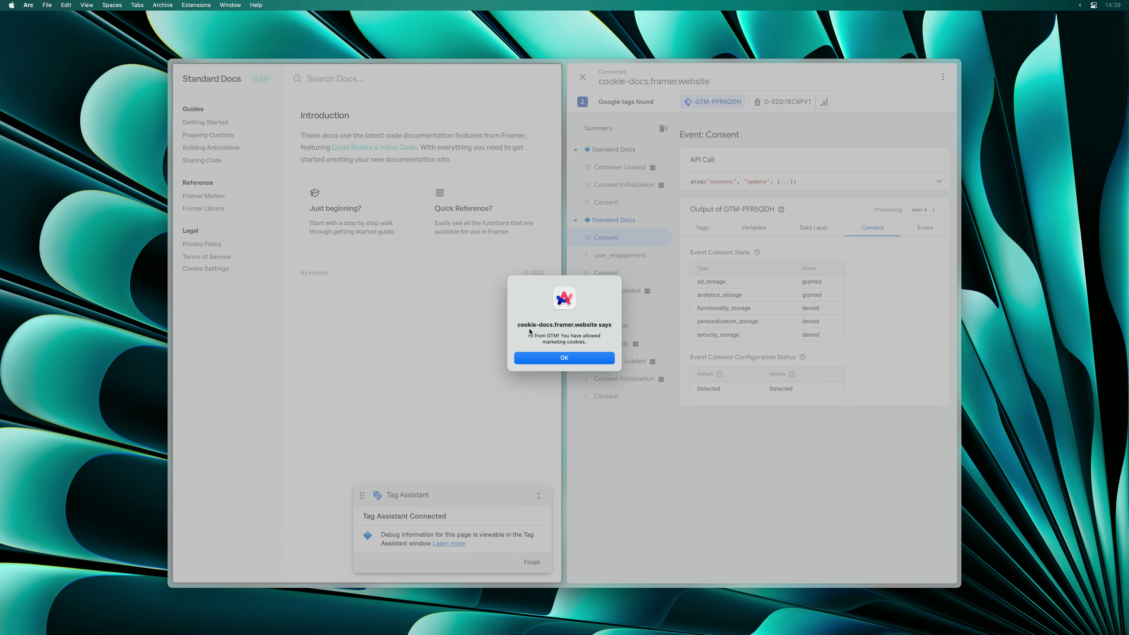
left_click(580, 357)
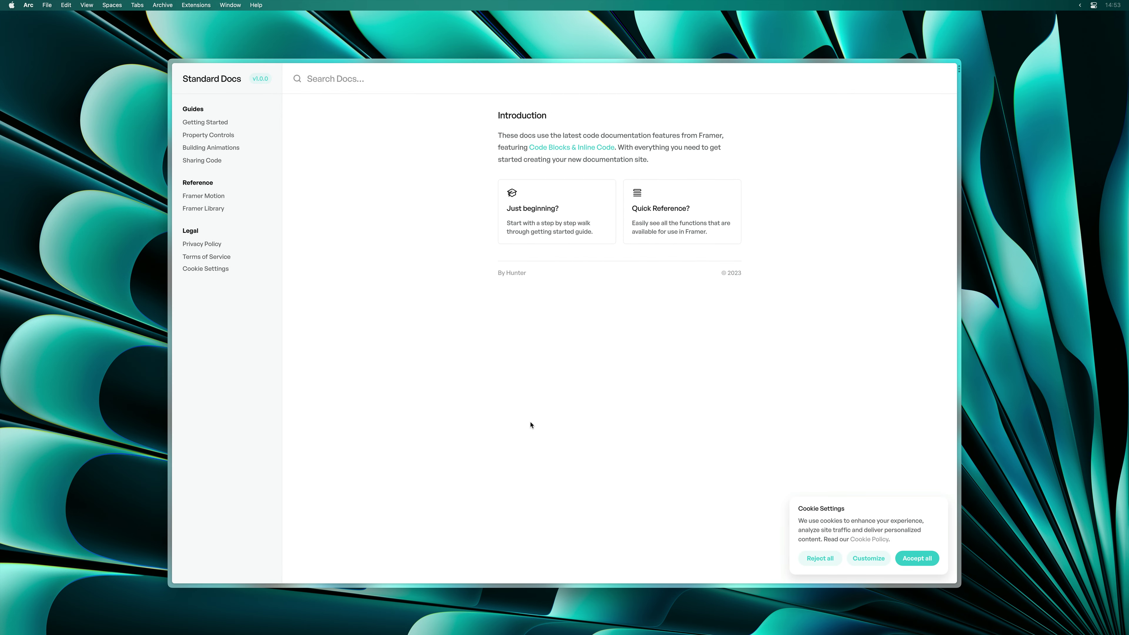
Save the cookie preferences with the Preferences and Necessary categories switched on.
left_click(883, 563)
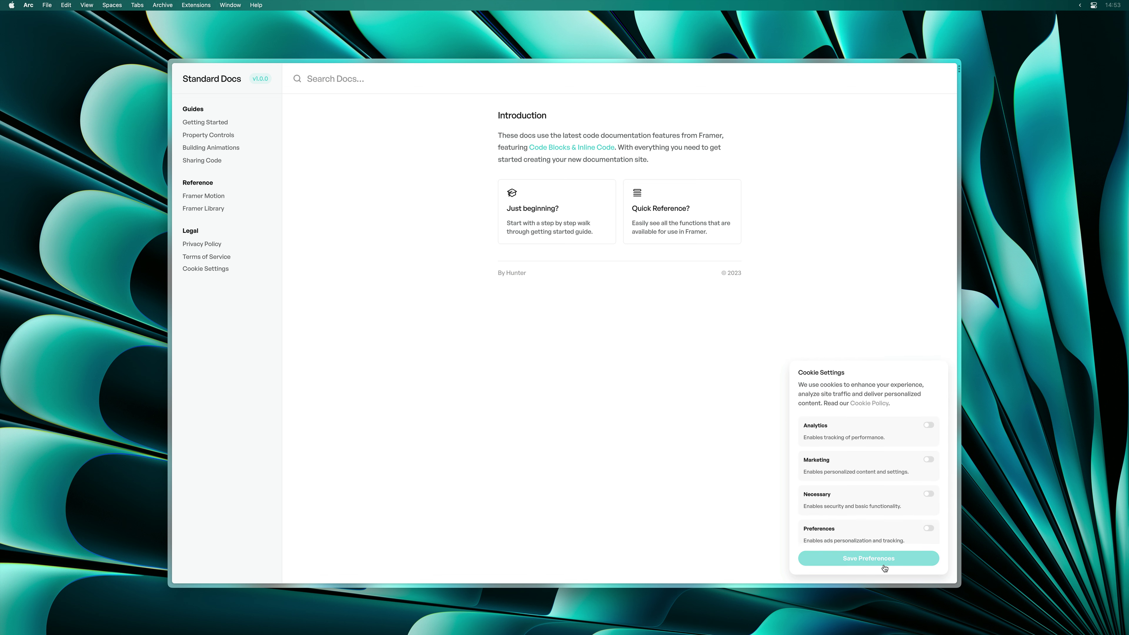
left_click(869, 538)
left_click(851, 501)
left_click(872, 557)
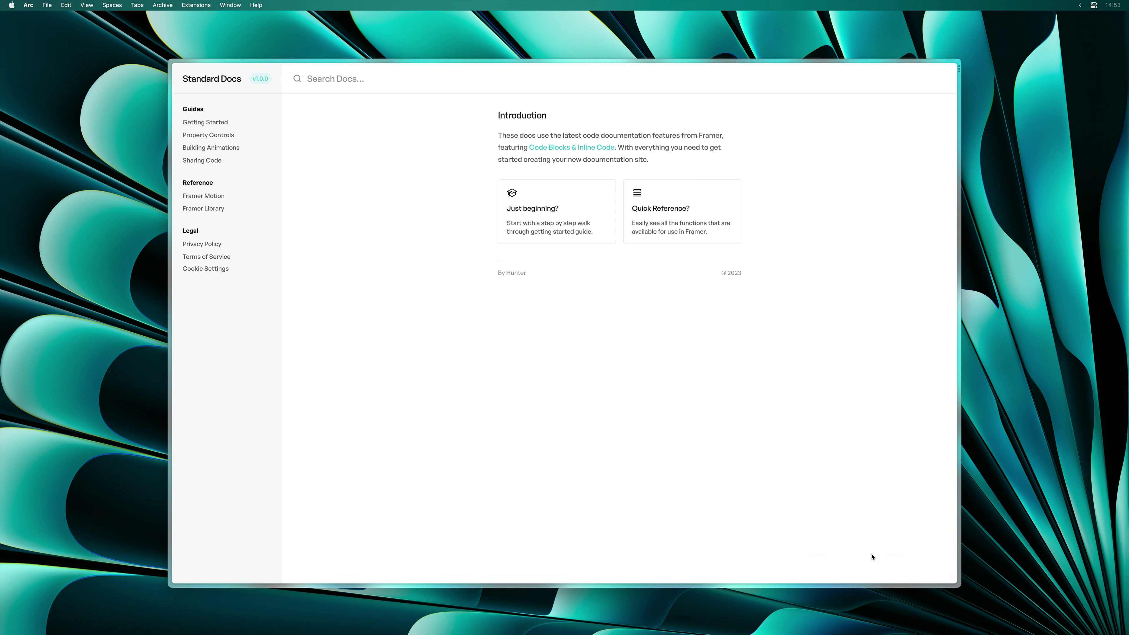